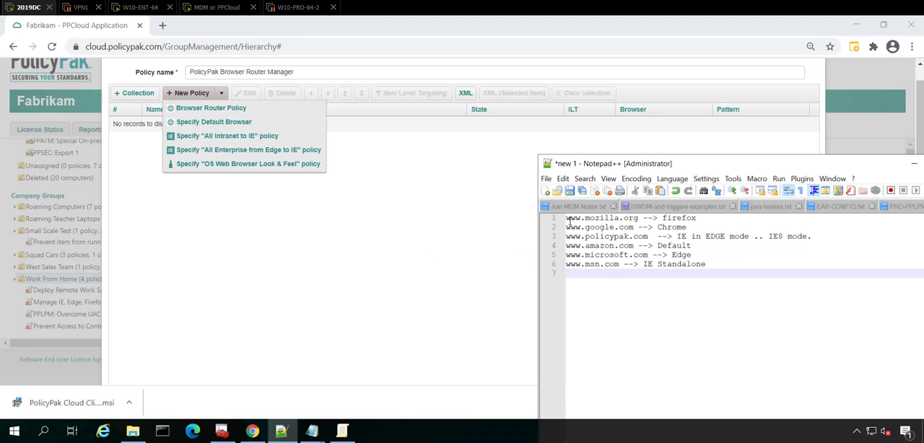
left_click_drag(566, 219, 638, 220)
left_click(640, 221)
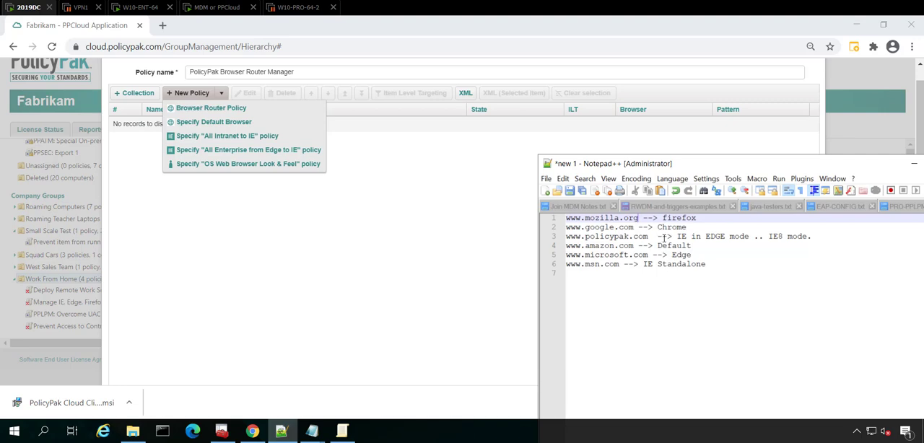
left_click(328, 296)
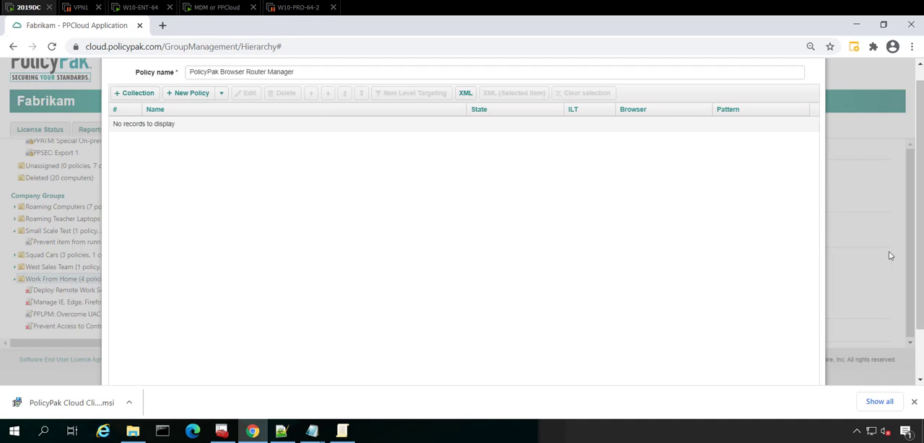
scroll(845, 278, "down", 2)
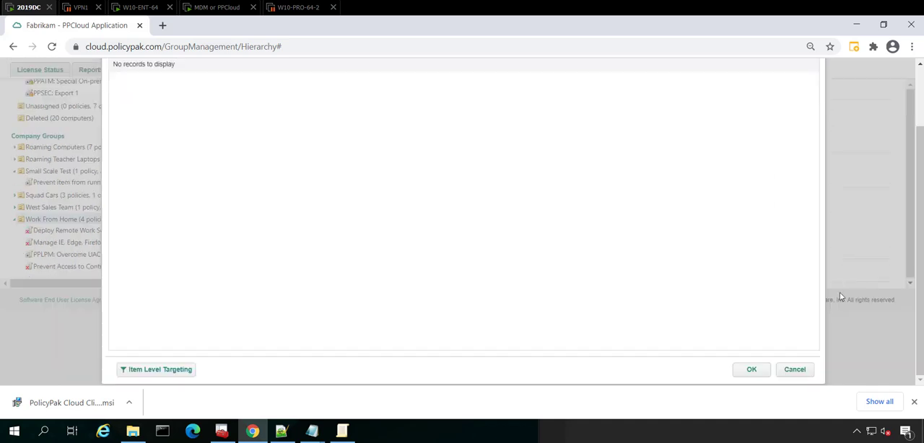
left_click(794, 371)
left_click(420, 266)
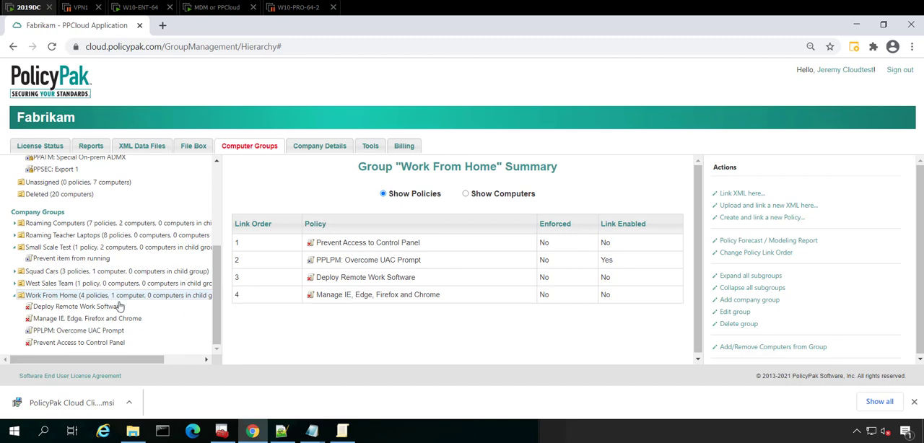
Create and link a new PolicyPak Browser Router policy to the Work From Home group, naming it PPBR Demo 1.
left_click(753, 225)
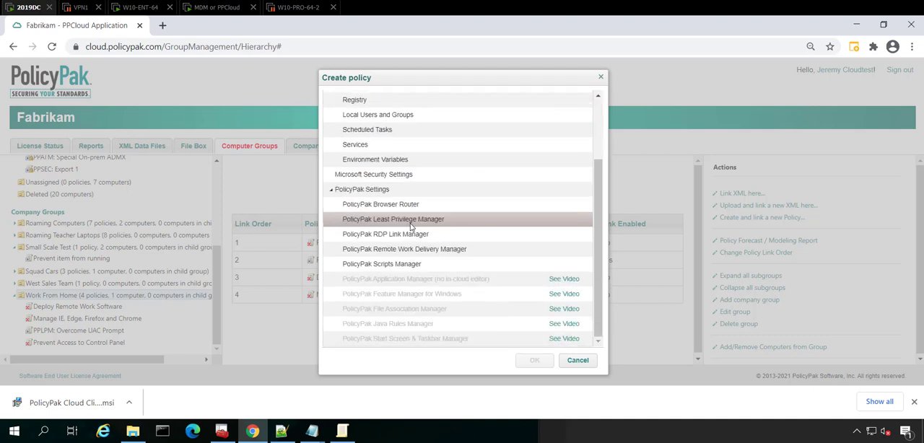
scroll(406, 221, "down", 2)
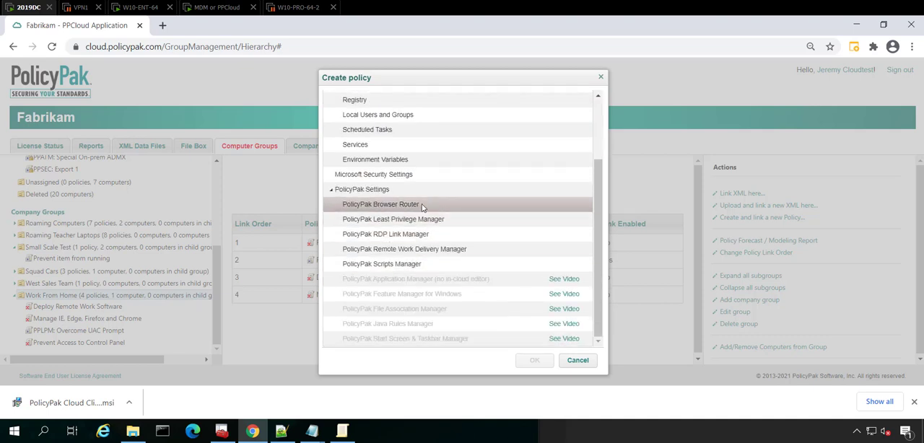
left_click(423, 206)
left_click(534, 360)
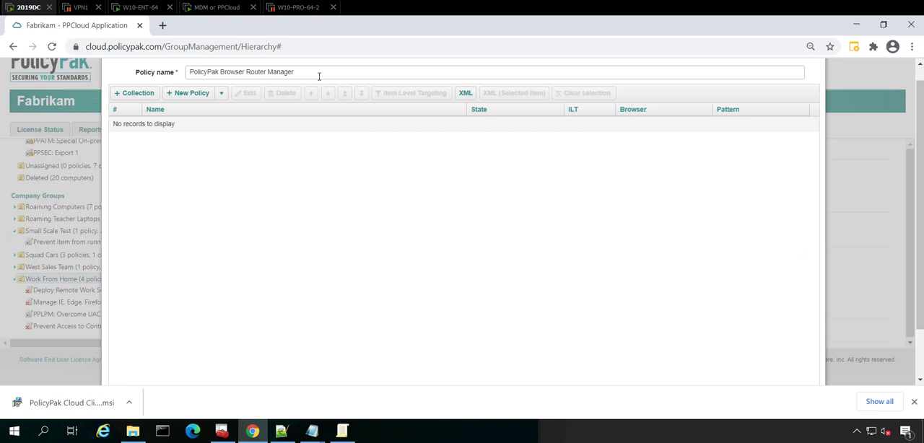
left_click_drag(318, 75, 189, 72)
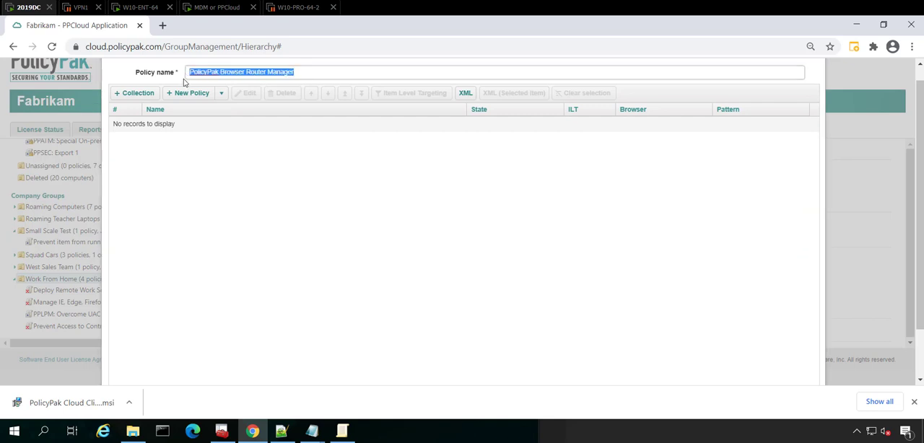
type("PPBR Demo 1")
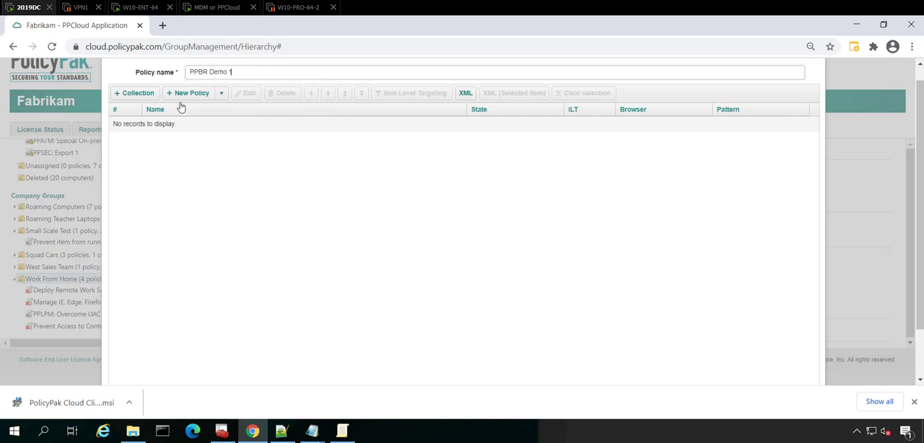
Add a default browser policy that specifies Google Chrome and save it.
left_click(202, 96)
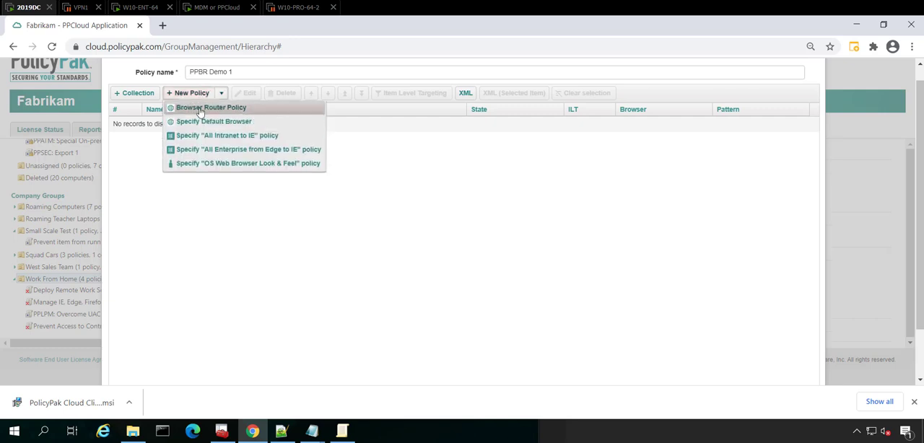
left_click(278, 124)
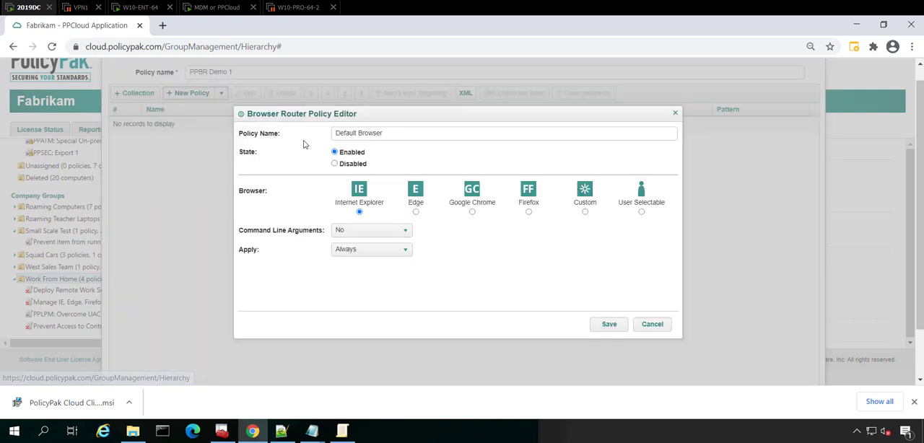
left_click(472, 212)
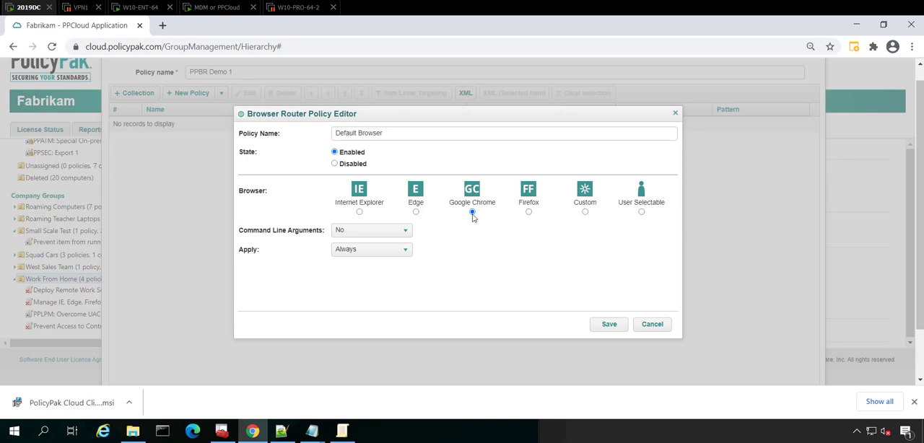
left_click(607, 328)
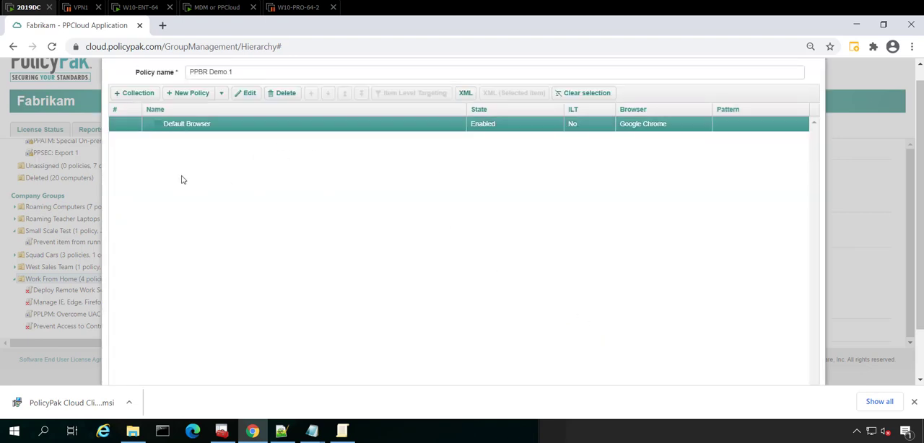
Start a new Browser Router policy for the Mozilla entry in the notes and name it "All things Mozilla to FF".
left_click(187, 97)
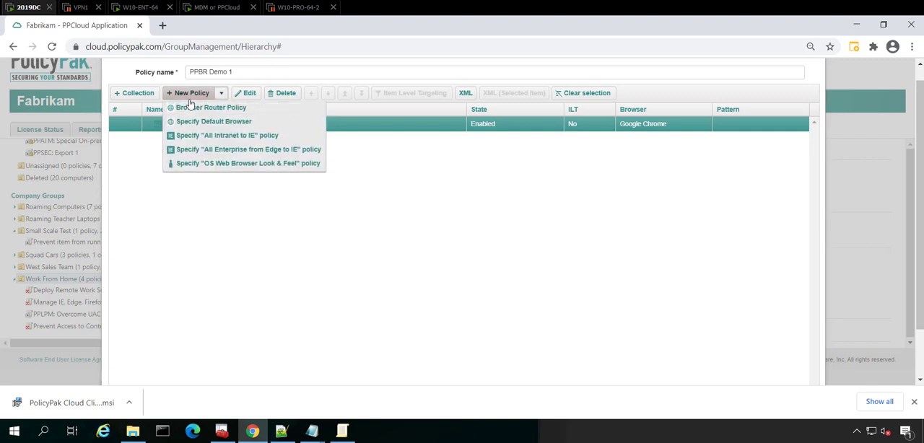
left_click(229, 110)
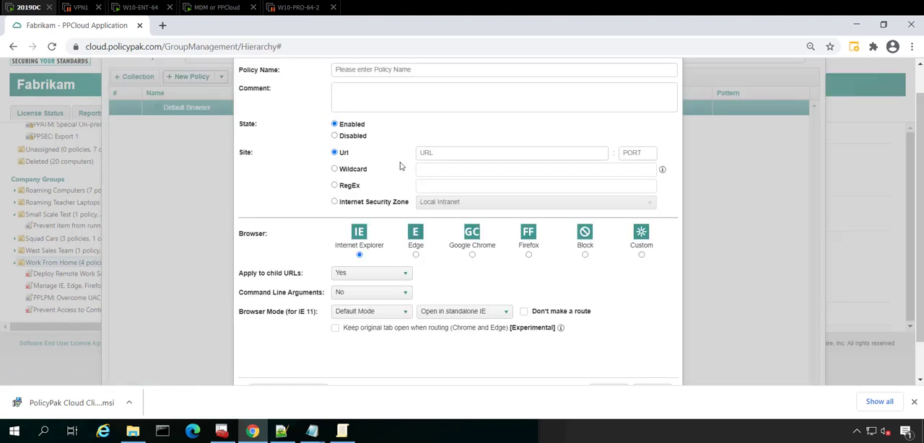
left_click(282, 431)
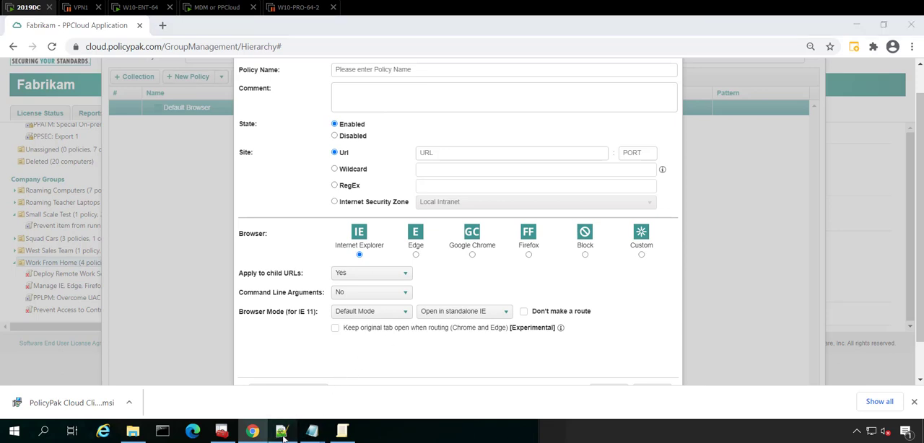
left_click_drag(642, 219, 566, 219)
key("ctrl+c")
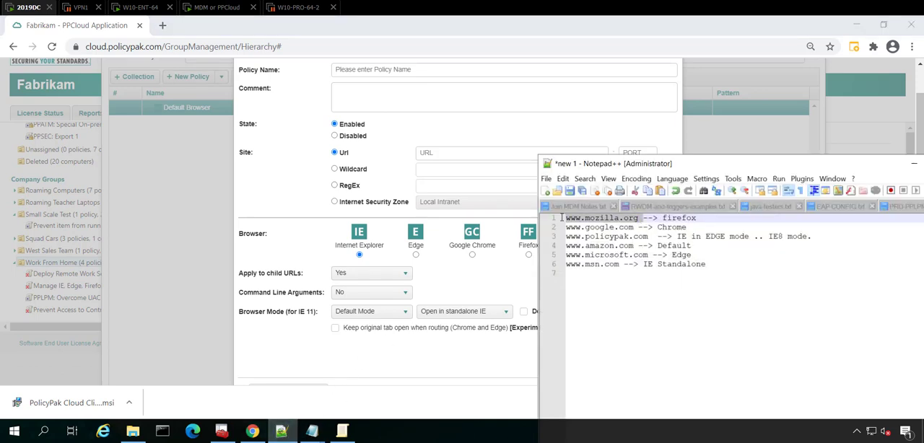
left_click(390, 73)
type("All things Mozilla to FF")
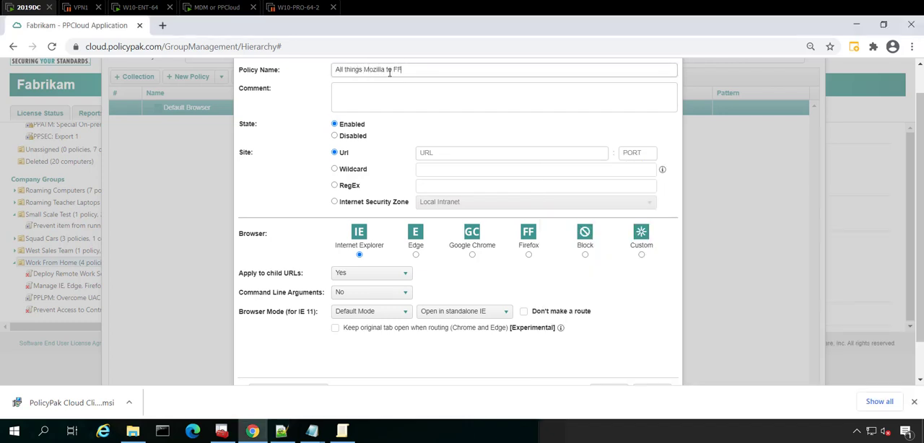
left_click(453, 153)
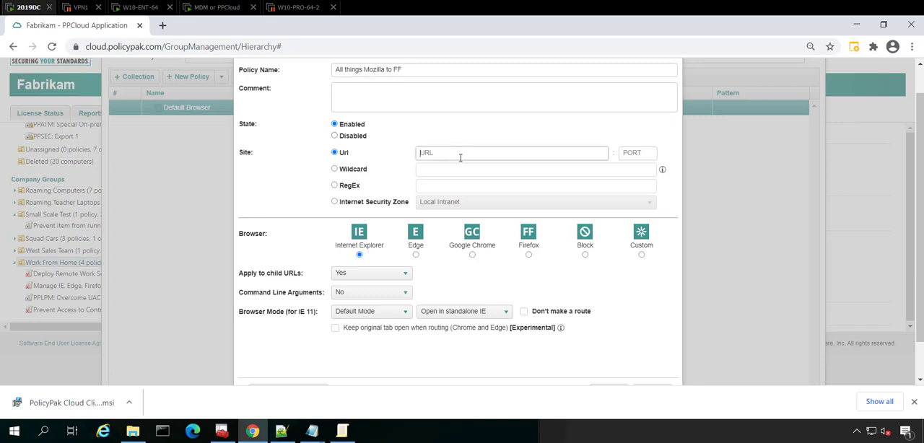
key("ctrl+v")
left_click_drag(486, 154, 418, 157)
key("BackSpace")
Route sites matching the wildcard *mozilla* to Firefox and save the policy.
left_click(388, 174)
left_click(420, 171)
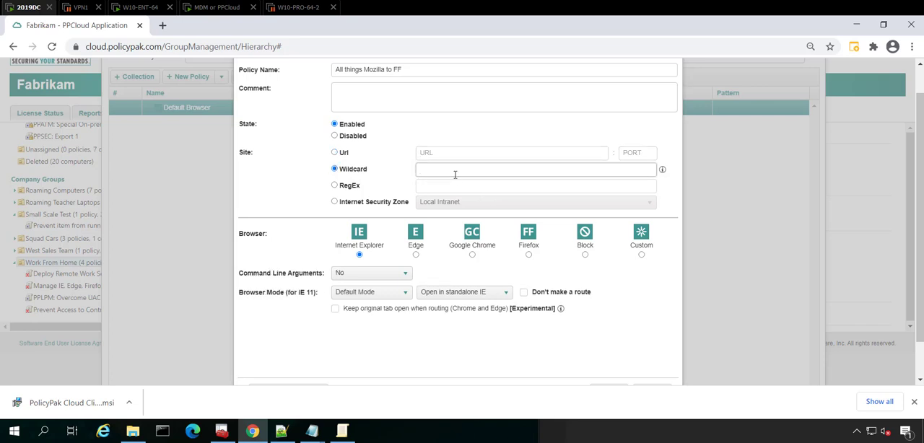
type("*mozilla*")
left_click(528, 255)
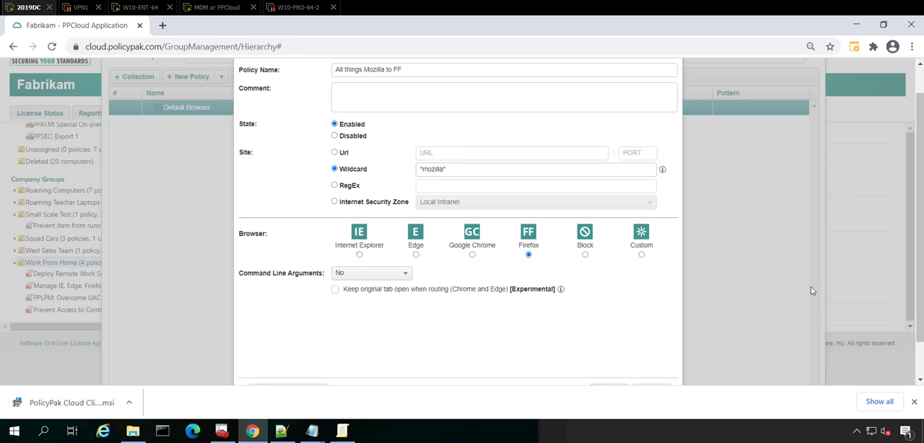
scroll(552, 288, "down", 1)
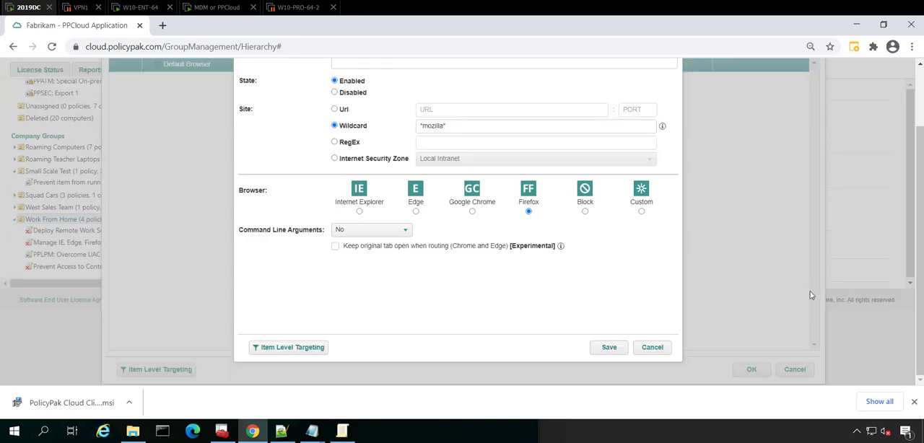
left_click(610, 348)
Start another Browser Router policy for the Google entry in the notes and name it "All Google to Chrome".
scroll(384, 193, "up", 2)
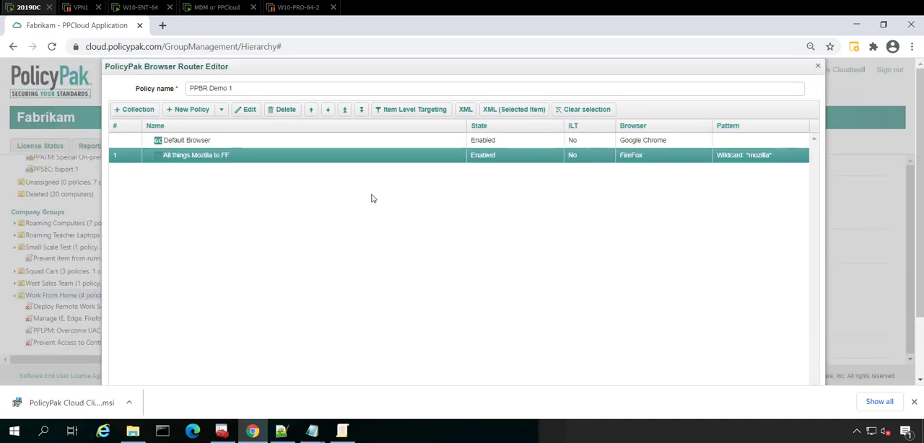
left_click(197, 115)
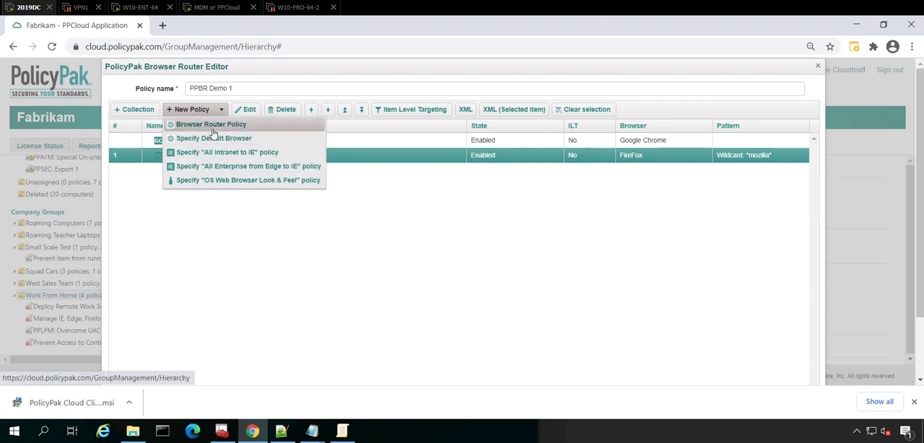
left_click(213, 133)
left_click(282, 431)
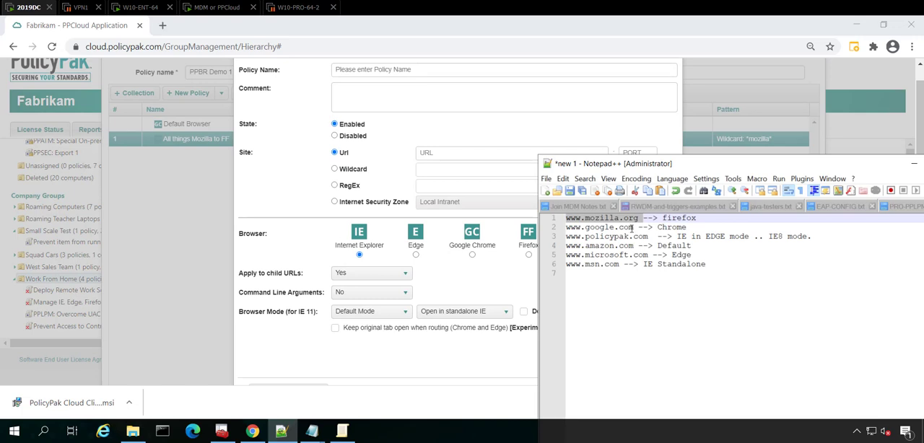
left_click_drag(633, 227, 571, 228)
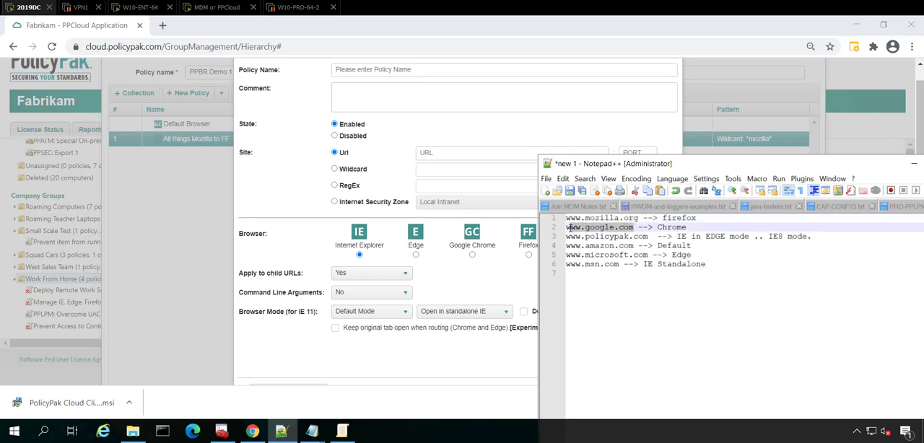
left_click(364, 72)
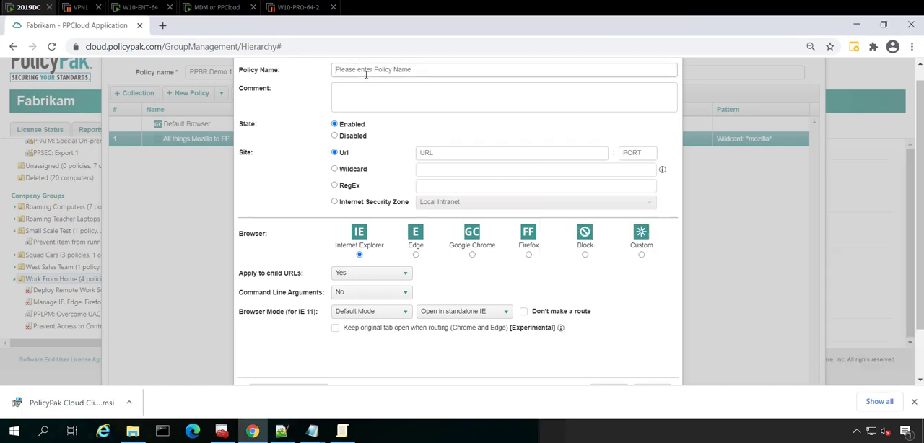
type("Allo Google to Chrom")
key("BackSpace")
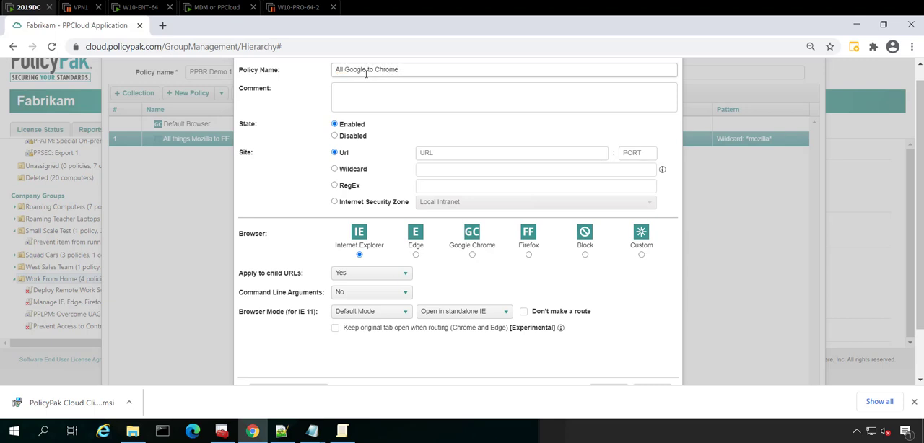
Route sites matching the wildcard *google* to Google Chrome and save the policy.
left_click(358, 171)
left_click(427, 169)
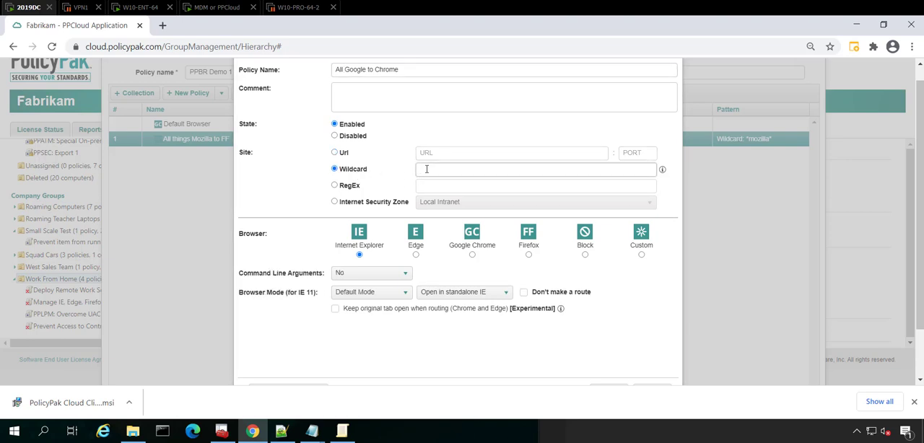
type("*google*")
left_click(474, 255)
scroll(515, 252, "down", 1)
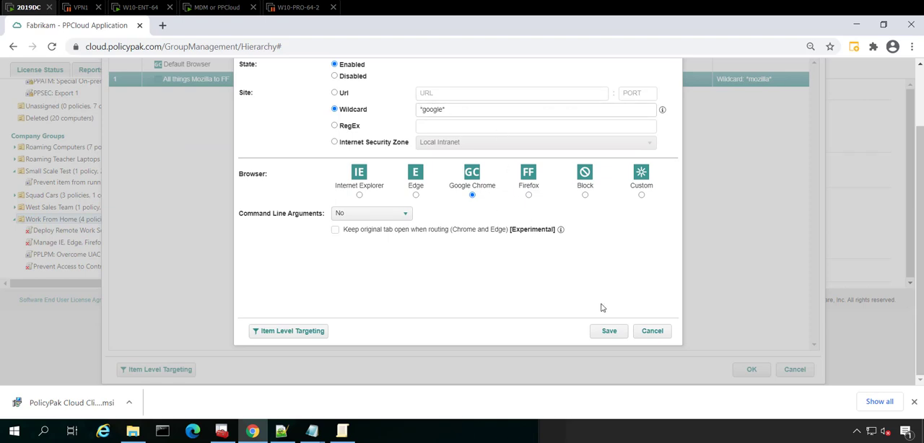
left_click(610, 333)
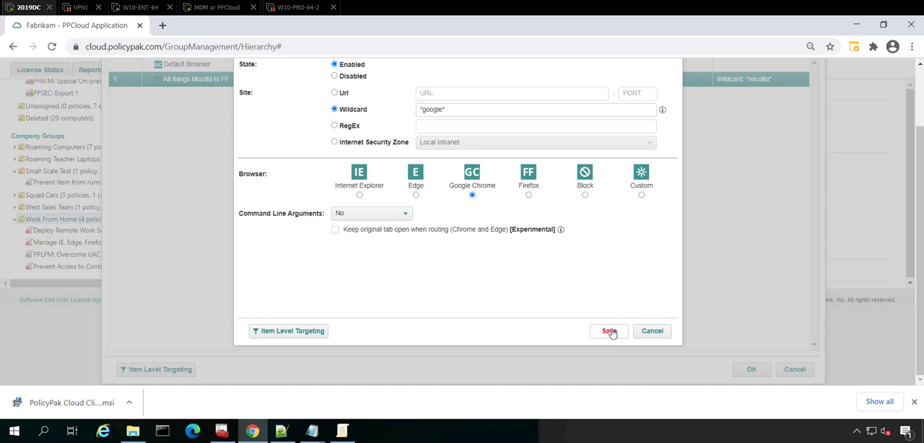
Check the notes for the PolicyPak entry, then start a new Browser Router policy named "PolicyPak Example Site".
left_click(281, 431)
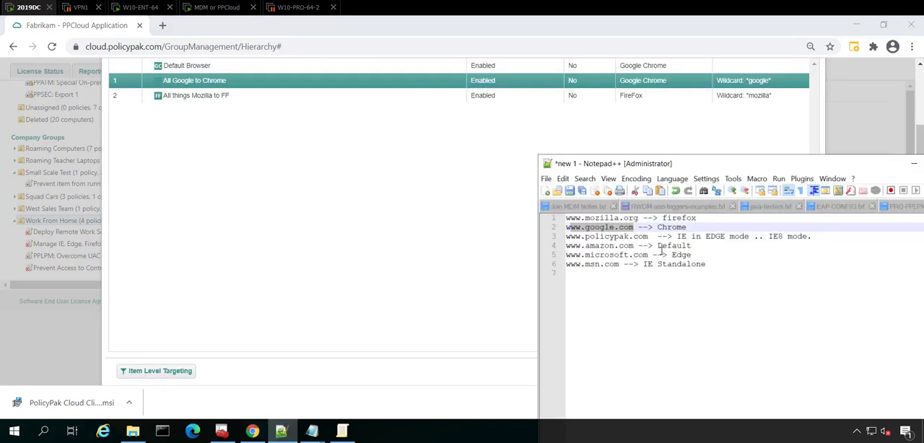
left_click_drag(648, 236, 602, 237)
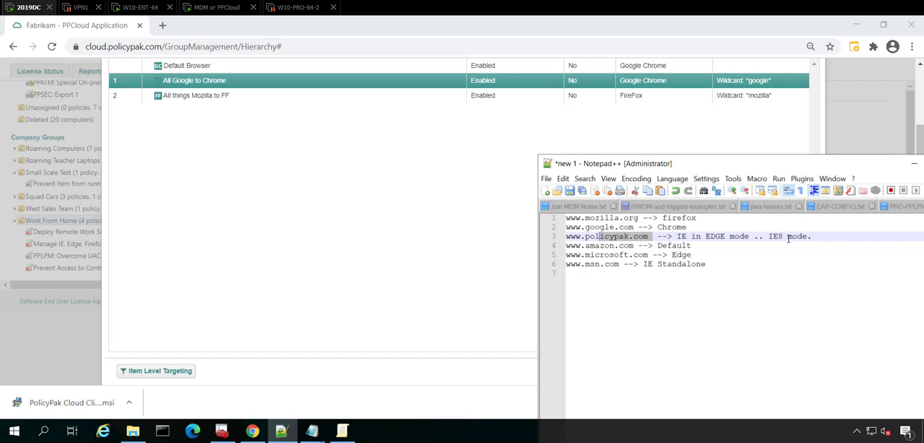
left_click(330, 194)
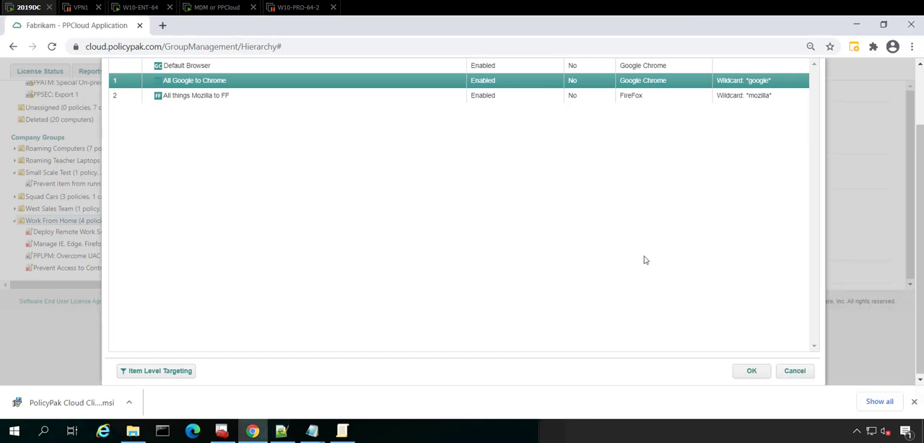
scroll(462, 210, "up", 2)
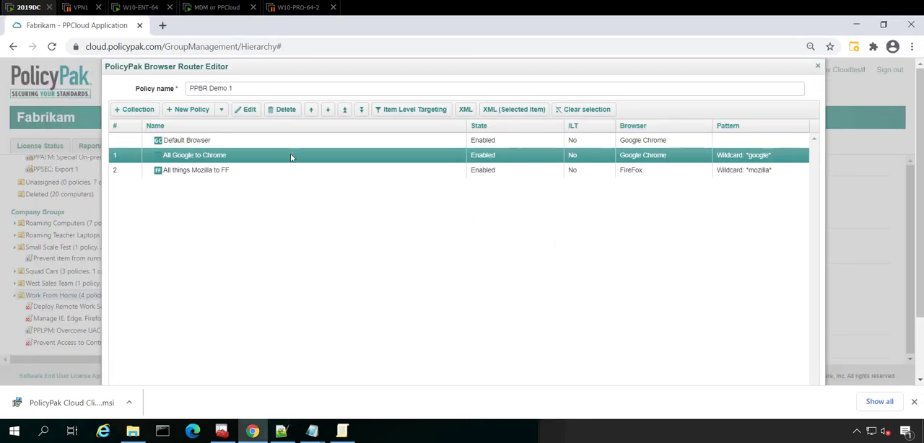
left_click(184, 110)
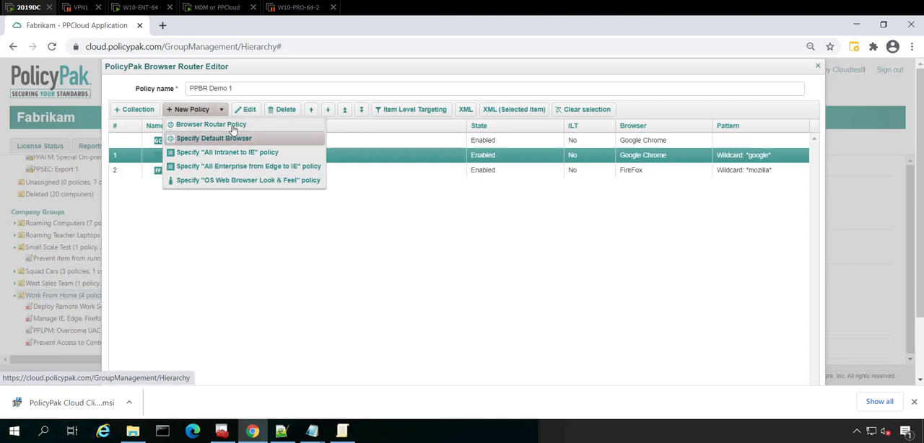
left_click(232, 128)
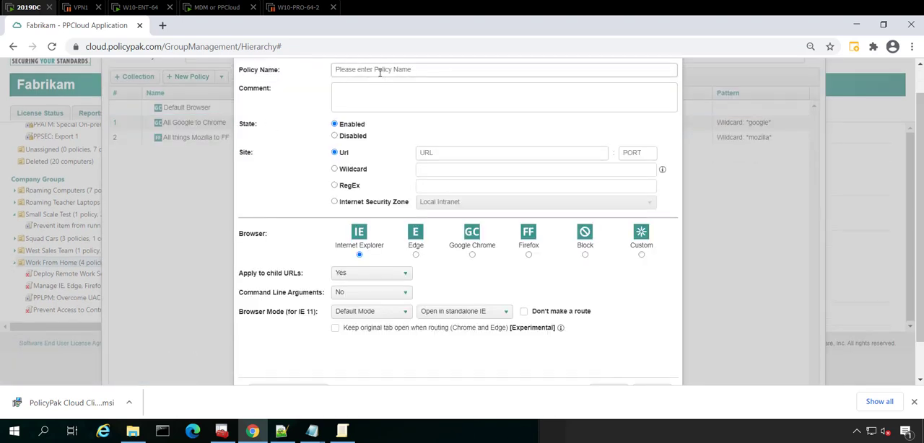
left_click(380, 73)
type("PolicyPak Example Site")
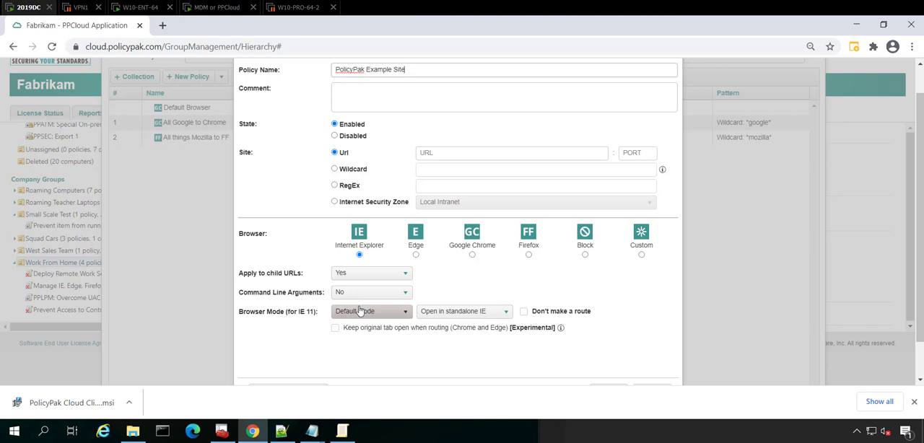
left_click(447, 152)
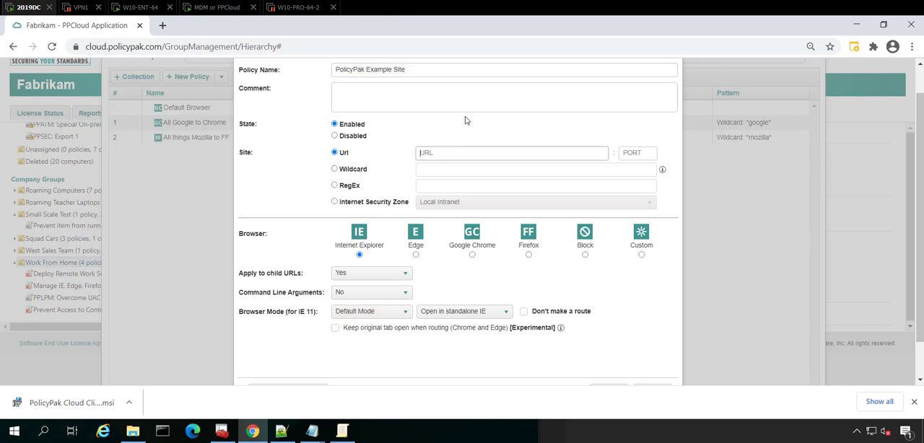
type("https://w")
type("ww.policypak.com")
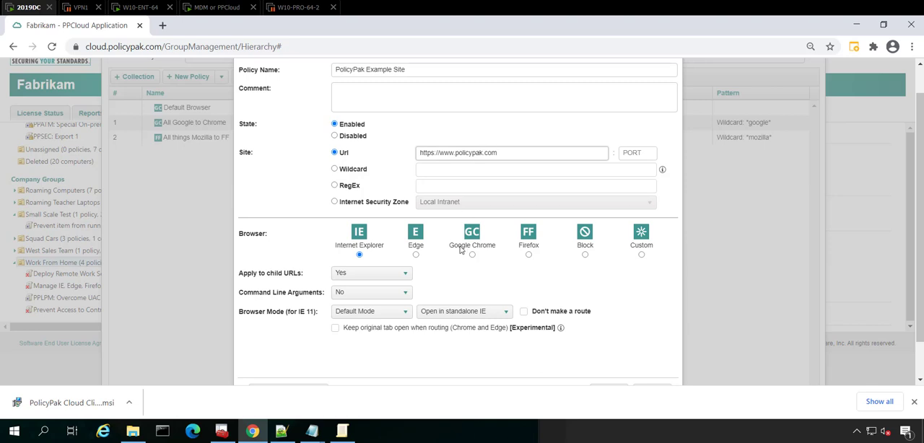
Set the Internet Explorer route to IE8 Enterprise Mode, opened as IE in an Edge tab, and save the policy.
left_click(388, 316)
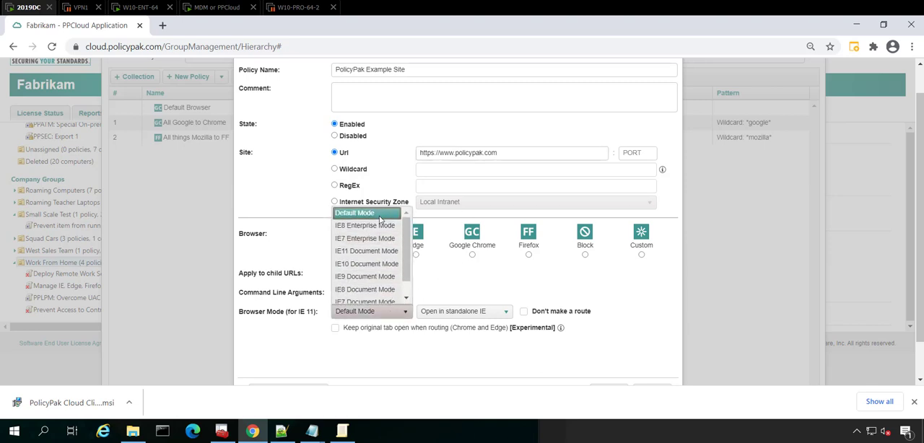
left_click(373, 229)
left_click(450, 315)
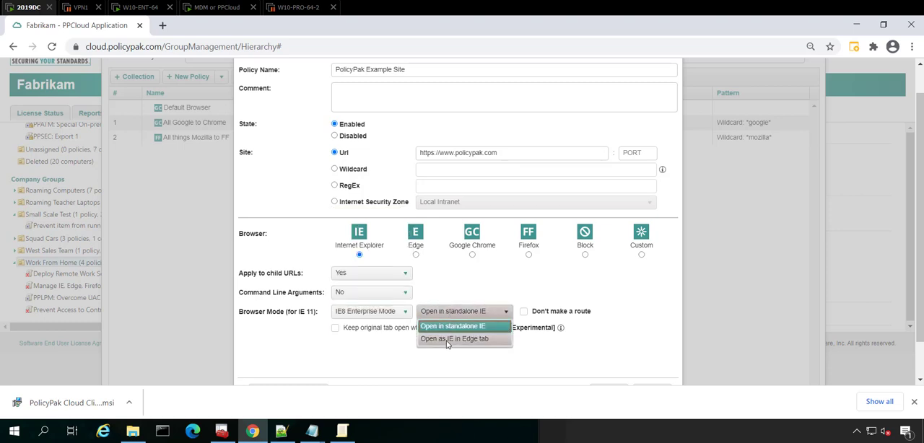
left_click(447, 339)
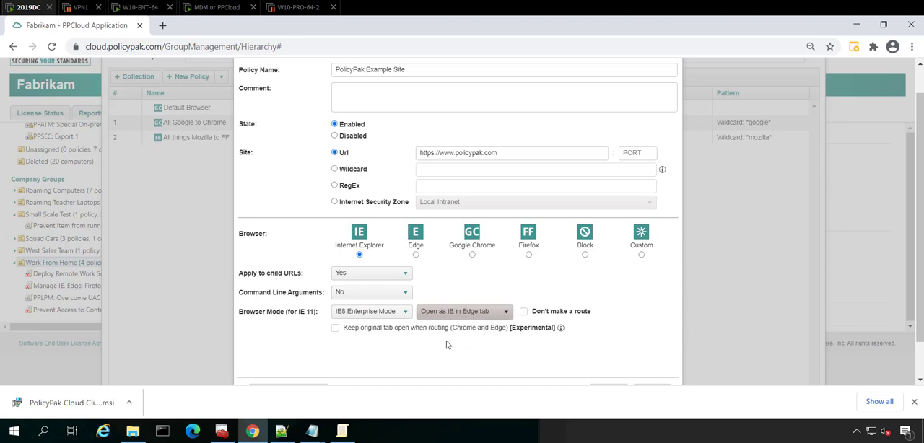
scroll(538, 303, "down", 1)
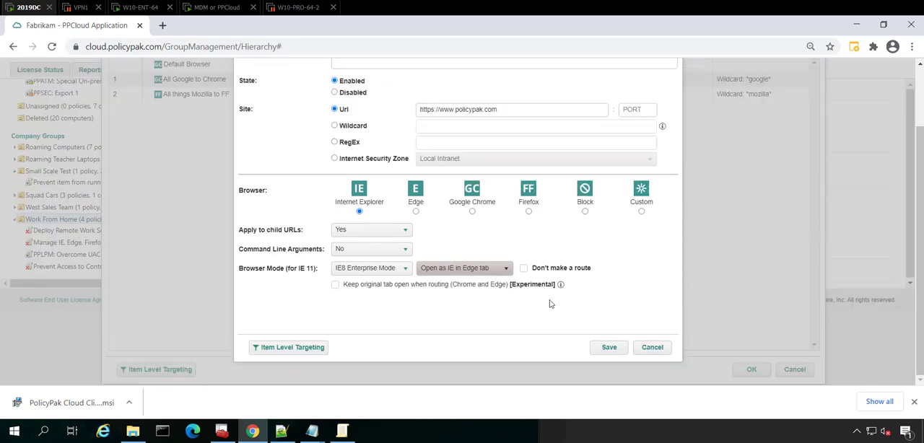
left_click(607, 349)
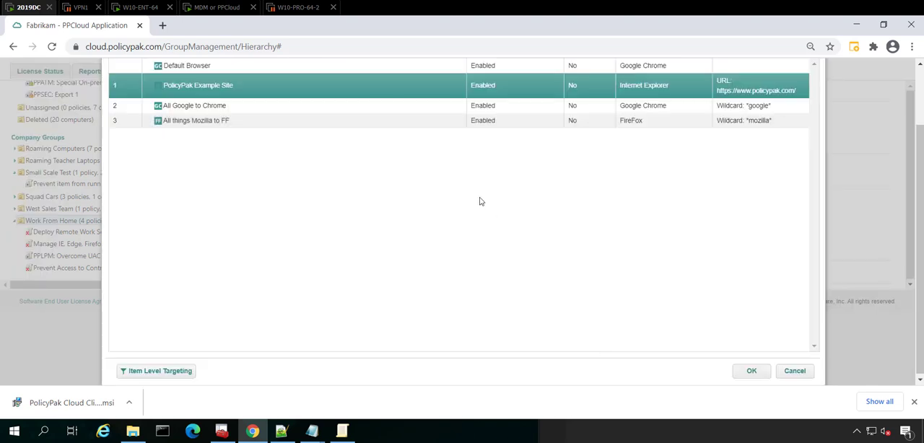
Start another Browser Router policy for the Microsoft entry in the notes and name it "MS to Edge".
left_click(342, 437)
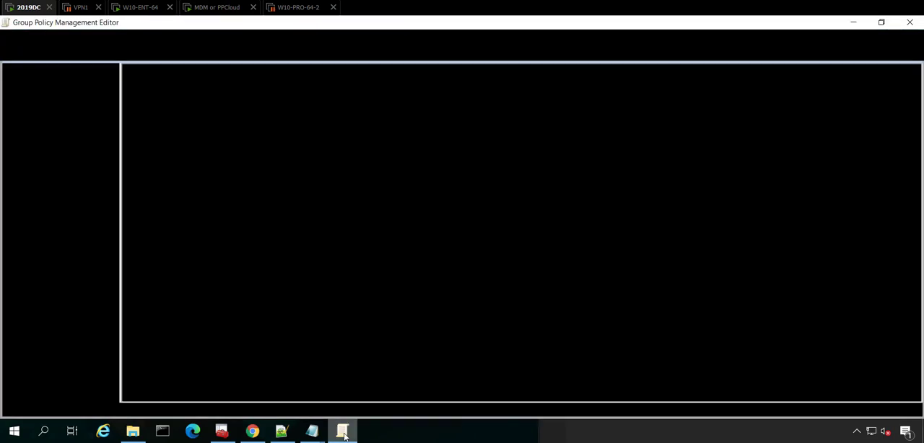
left_click(343, 437)
left_click(281, 432)
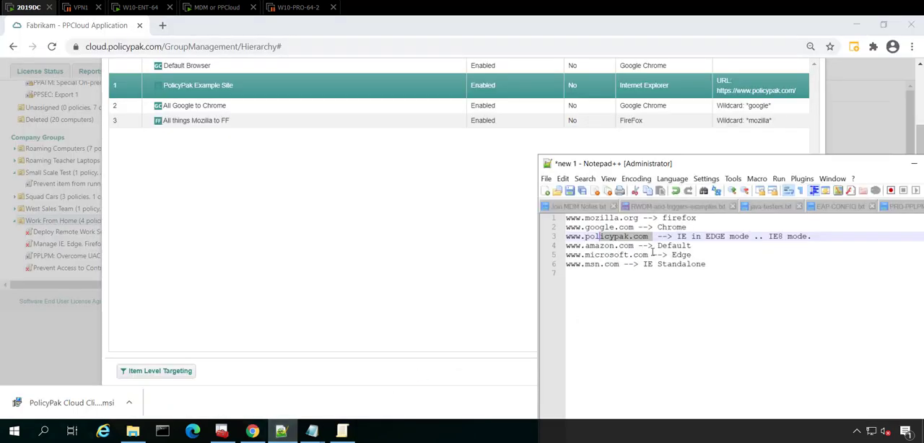
left_click(224, 208)
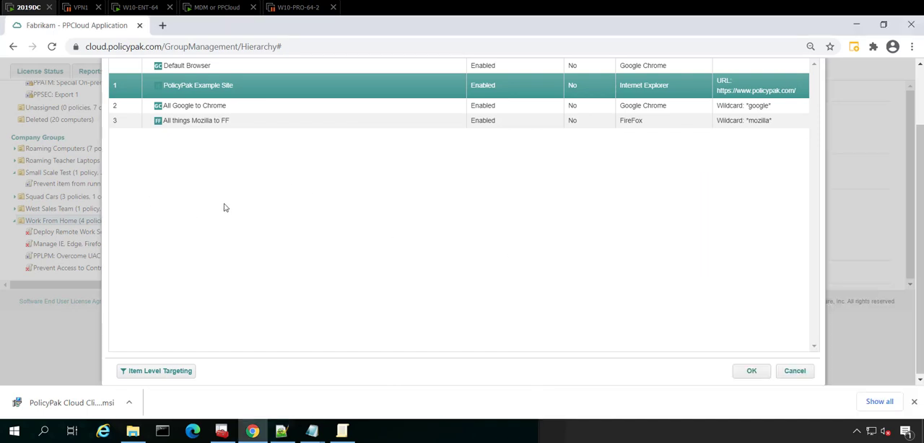
scroll(224, 208, "up", 1)
left_click(191, 109)
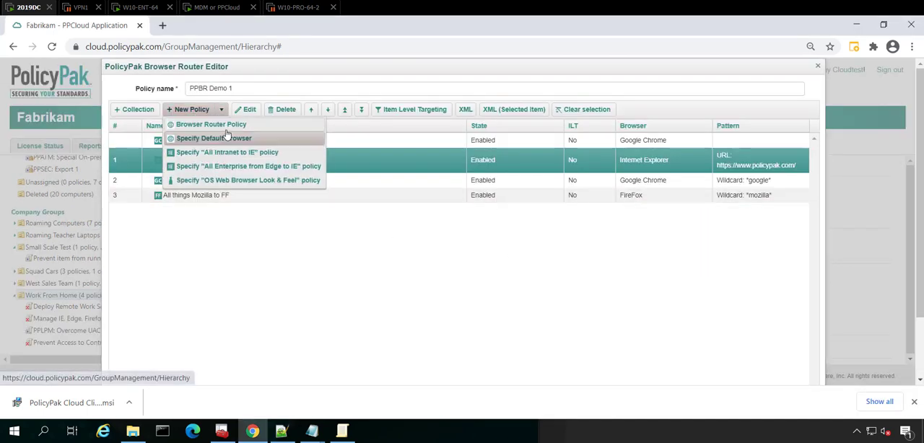
left_click(209, 124)
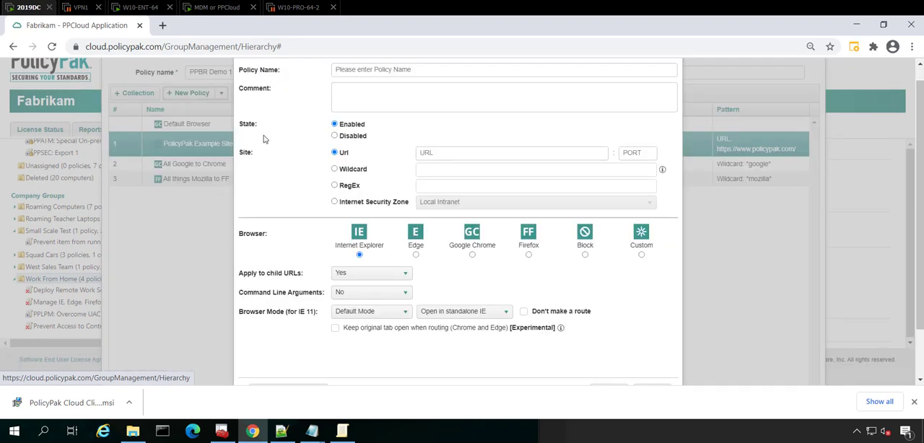
left_click(366, 71)
type("MS to Edge")
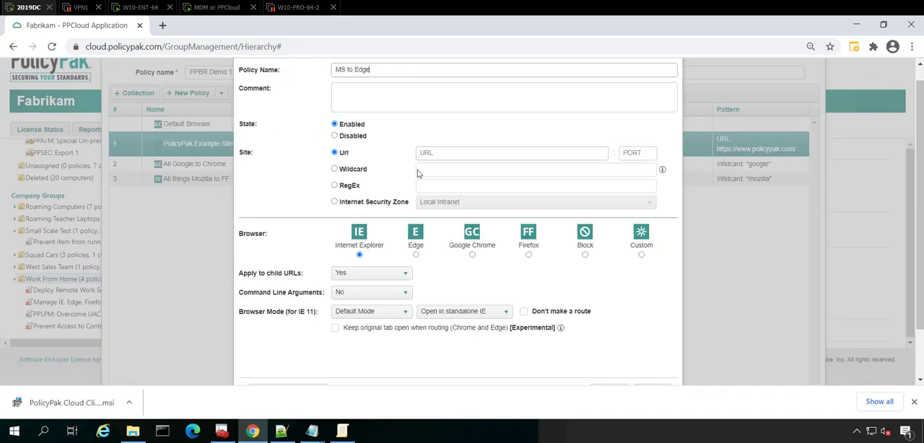
left_click(356, 171)
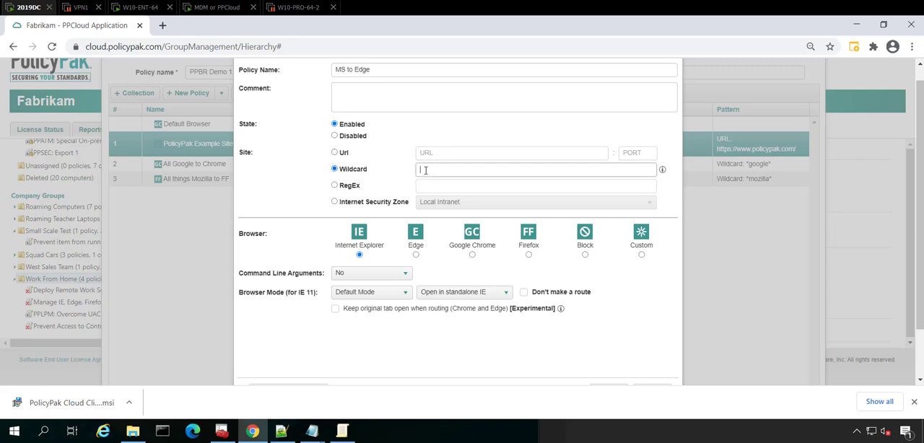
left_click(344, 154)
left_click(444, 154)
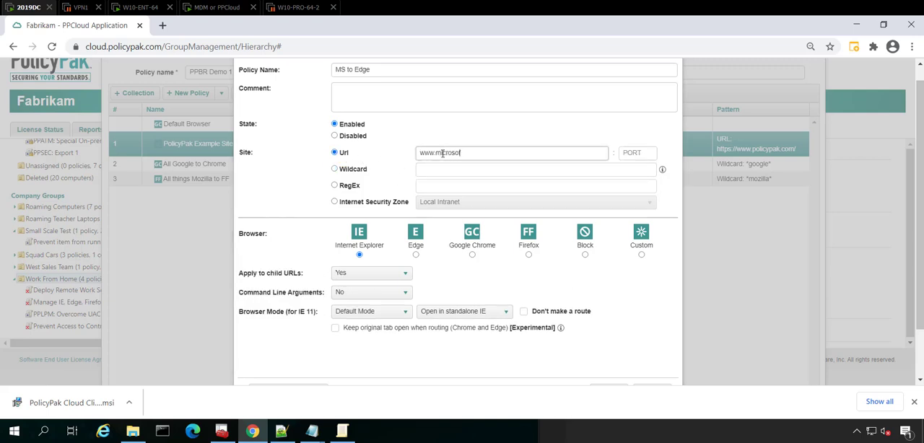
key("Home")
type("https://")
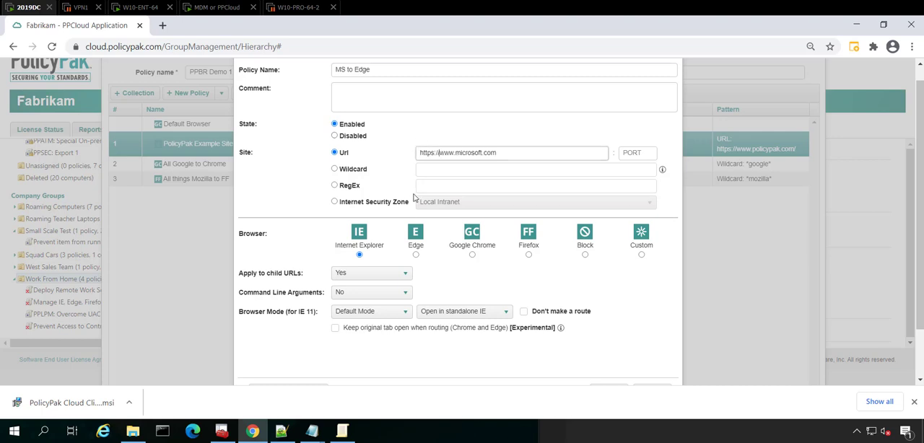
Choose Edge as the browser for the Microsoft site and save the policy.
left_click(382, 313)
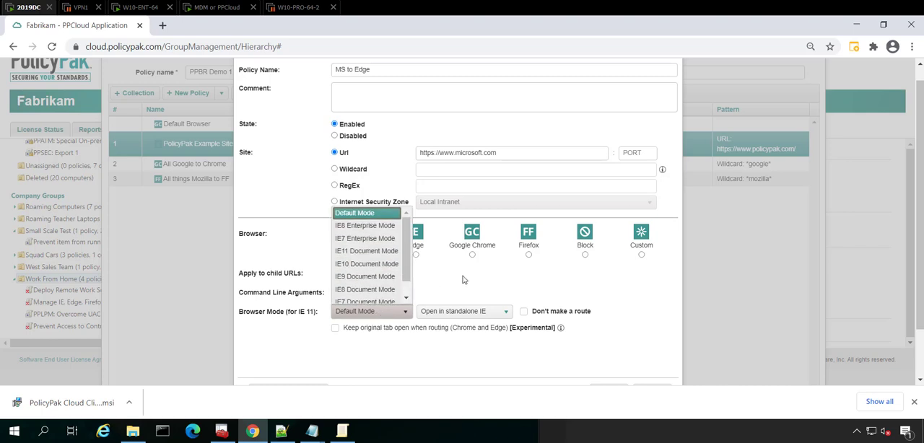
left_click(416, 254)
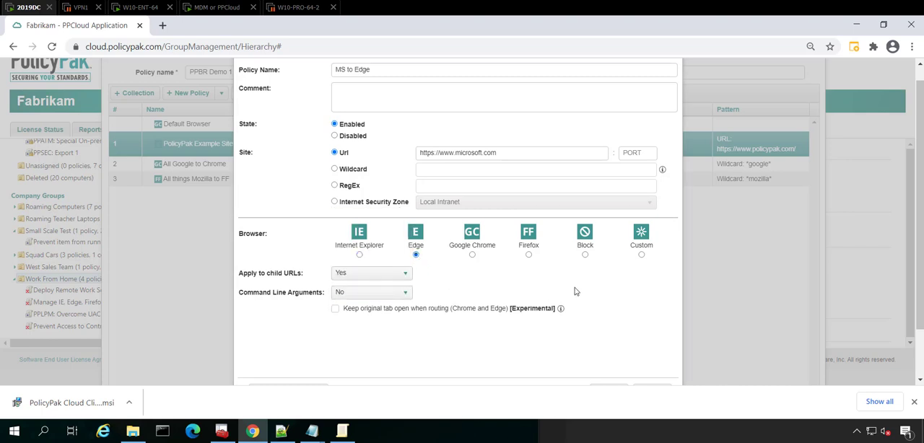
scroll(577, 296, "down", 1)
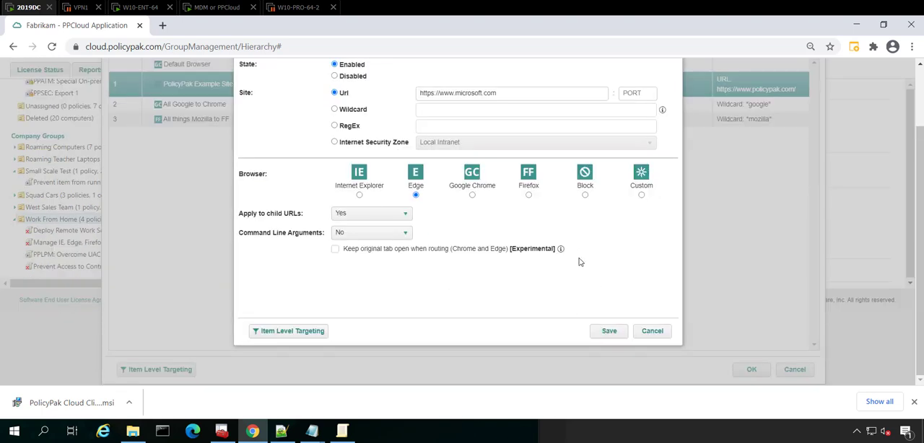
left_click(612, 334)
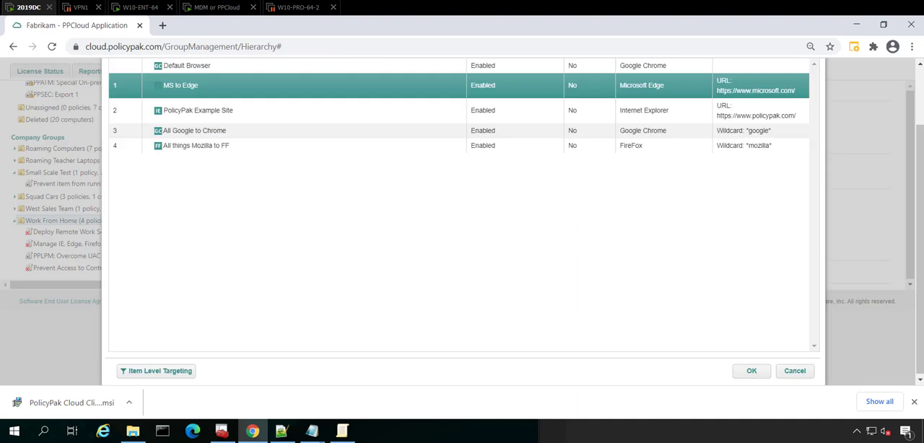
Start another Browser Router policy for the MSN entry in the notes and name it "MSN to IE Standalone".
left_click(282, 431)
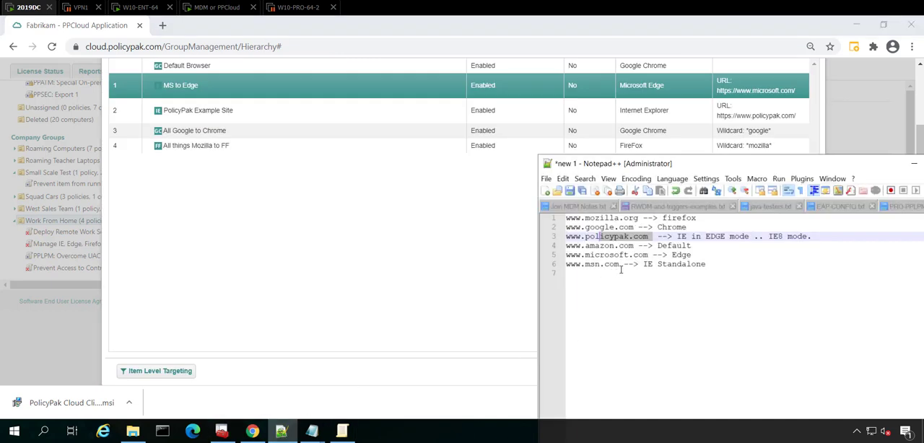
left_click(224, 194)
scroll(229, 130, "up", 1)
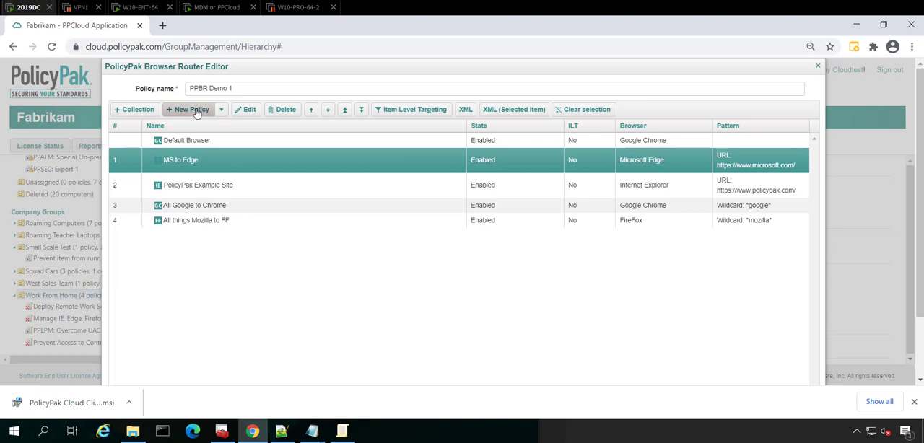
left_click(196, 112)
left_click(208, 125)
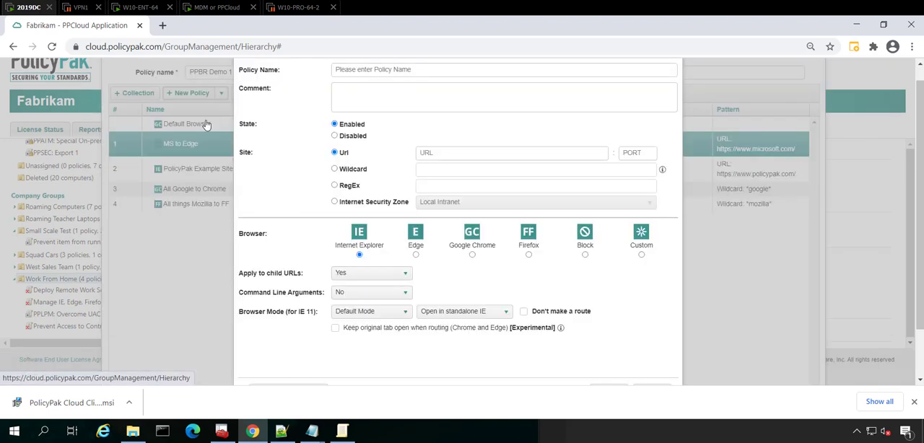
left_click(383, 73)
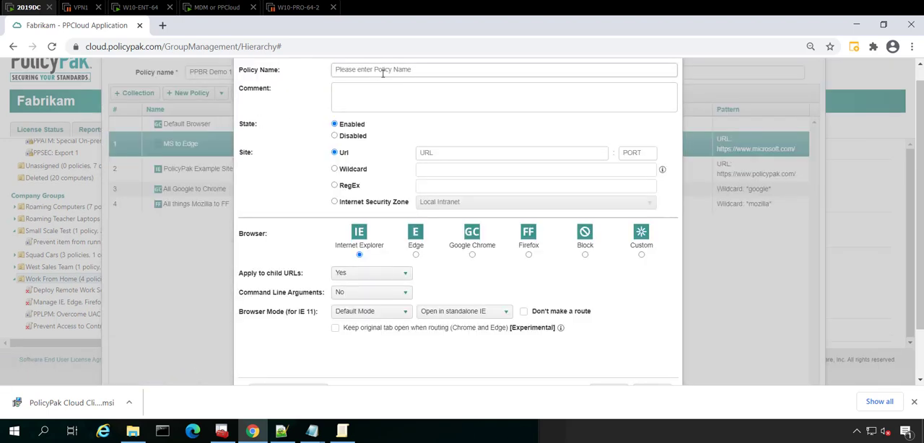
type("MSN to IE Standalone")
left_click(437, 154)
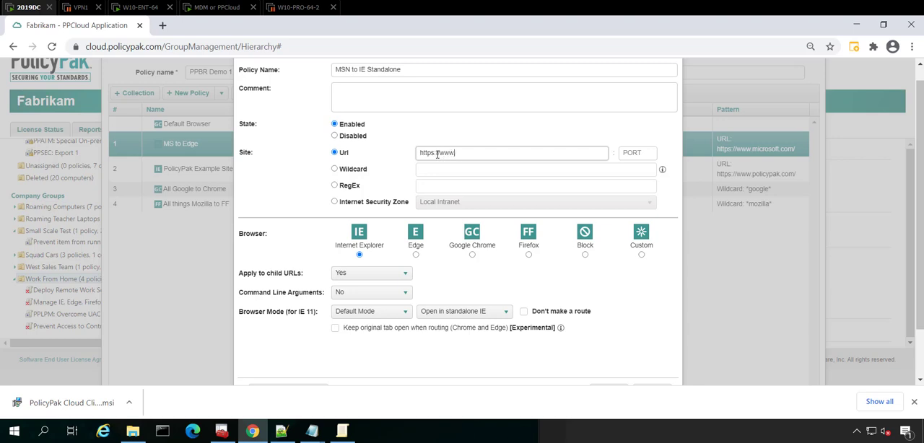
type("https://www.msn.com")
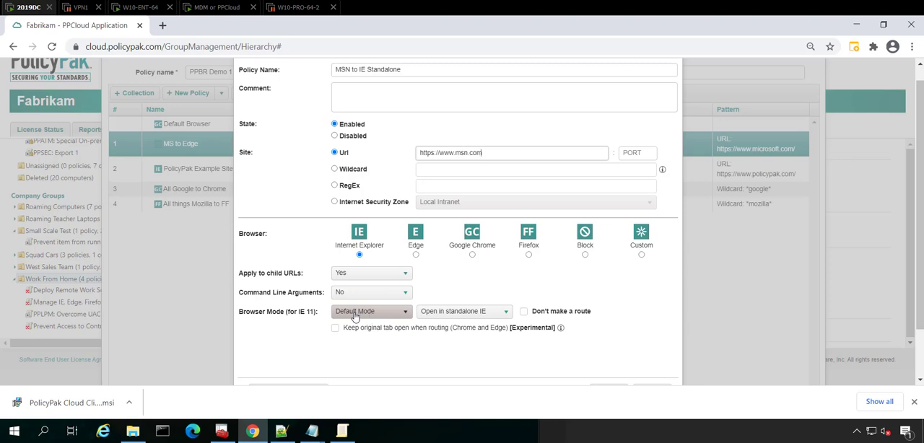
left_click(474, 315)
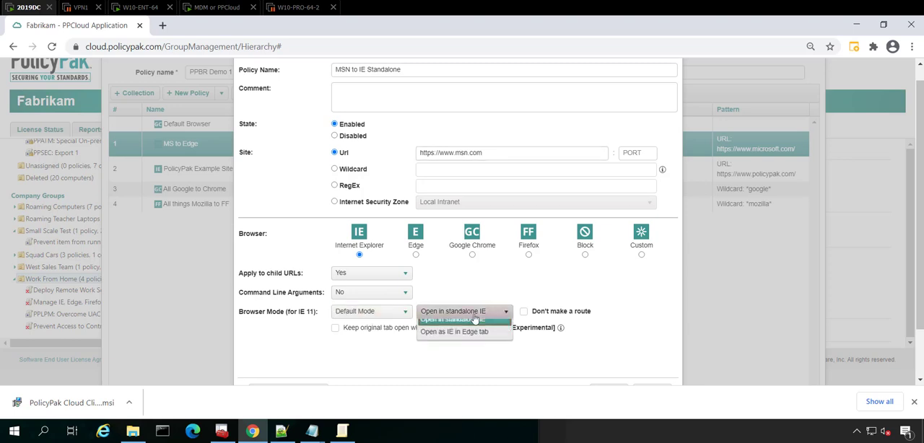
left_click(462, 326)
scroll(621, 338, "down", 2)
left_click(609, 331)
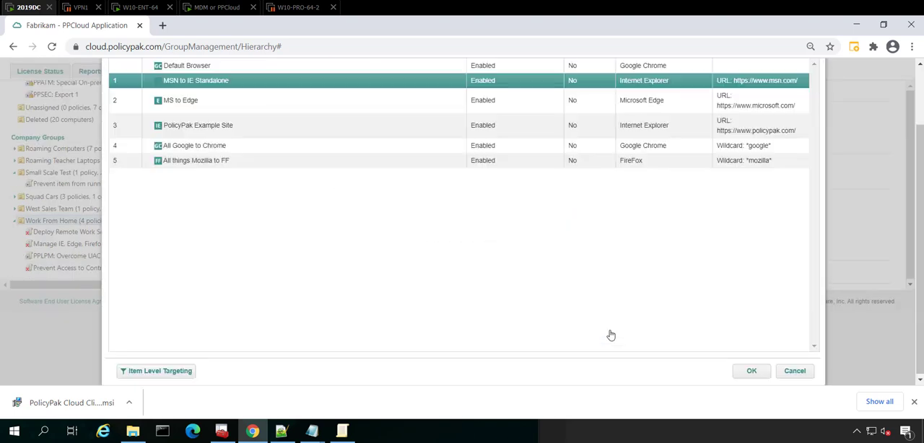
Save the completed set of Browser Router policies and review the policies under the Work From Home group.
left_click(751, 372)
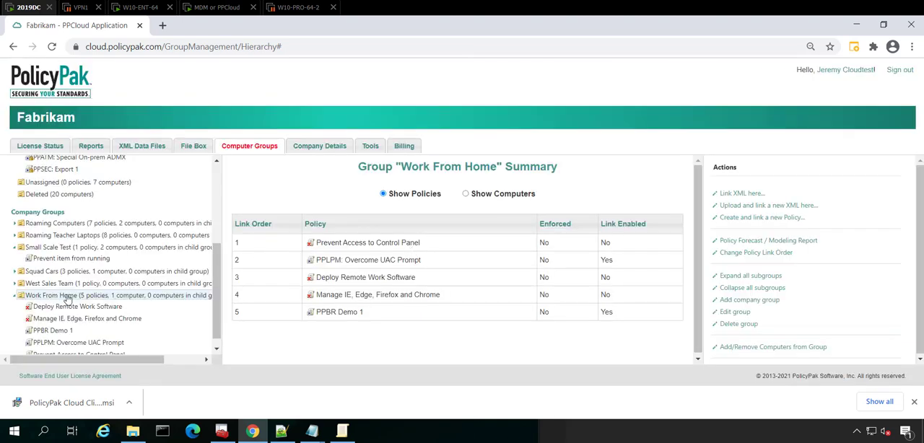
scroll(48, 310, "down", 1)
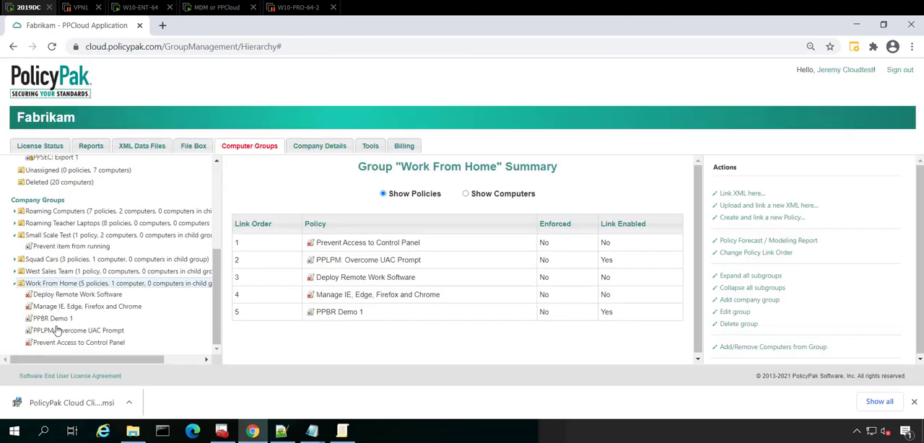
Switch to the MDM or PPCloud machine, deselect the text in the MailTo notes and move their window aside.
left_click(209, 9)
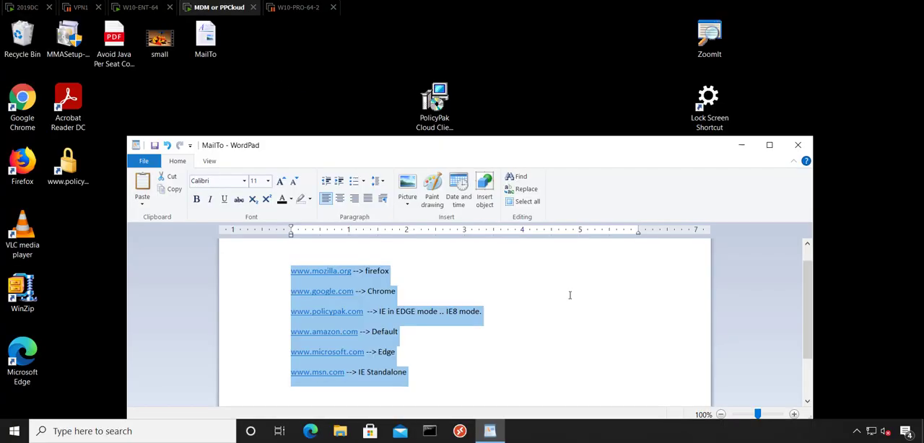
left_click(481, 296)
left_click_drag(319, 151, 569, 165)
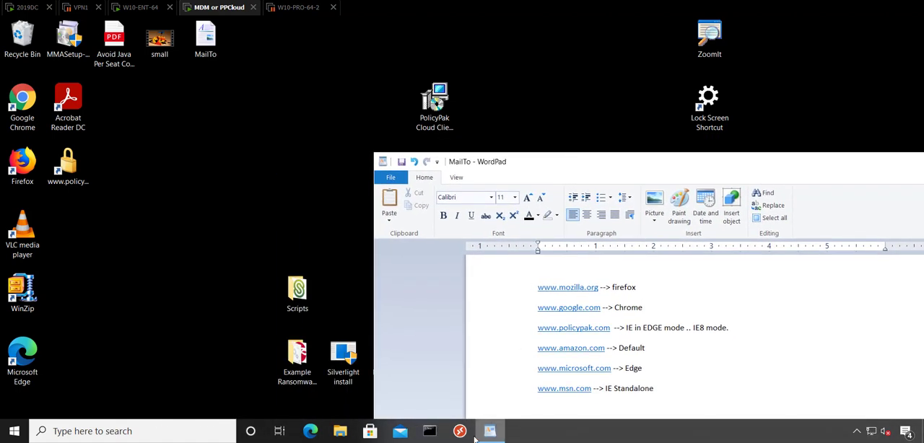
Open a Command Prompt and sync the machine's cloud policies with "ppcloud /sync".
left_click(431, 434)
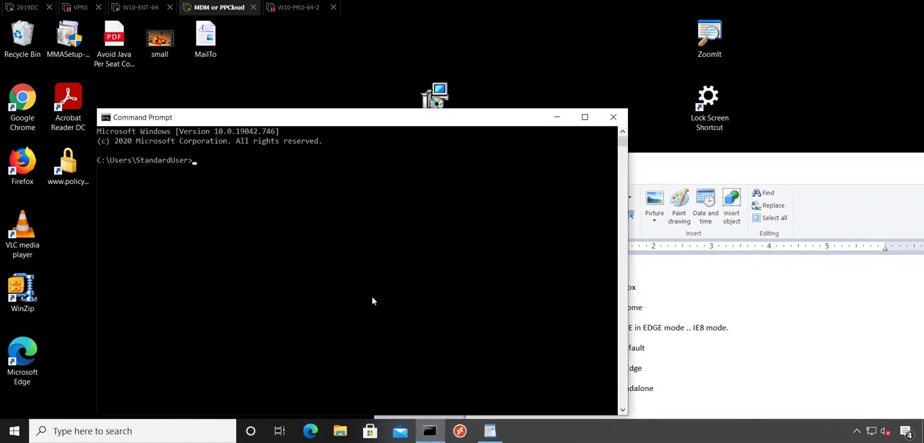
type("ppcloud /sync")
key("Return")
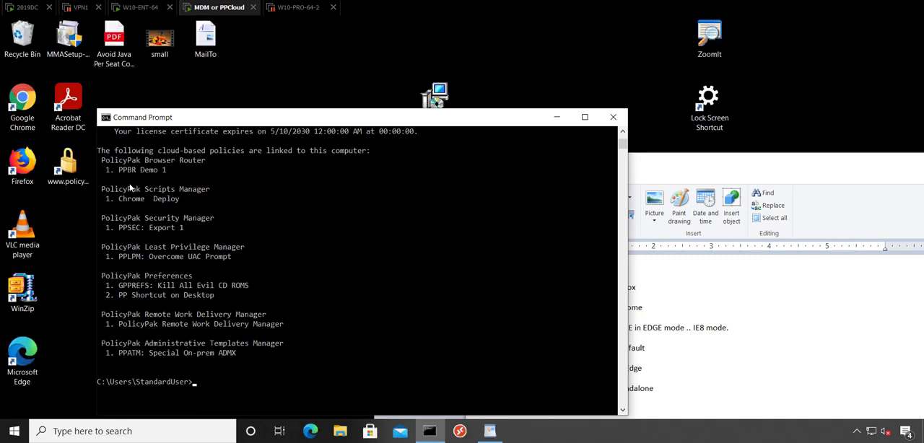
Check the sync output for the PPBR Demo 1 policy, bring the MailTo notes forward and minimize the Command Prompt.
left_click_drag(112, 160, 174, 172)
left_click(174, 172)
left_click(216, 218)
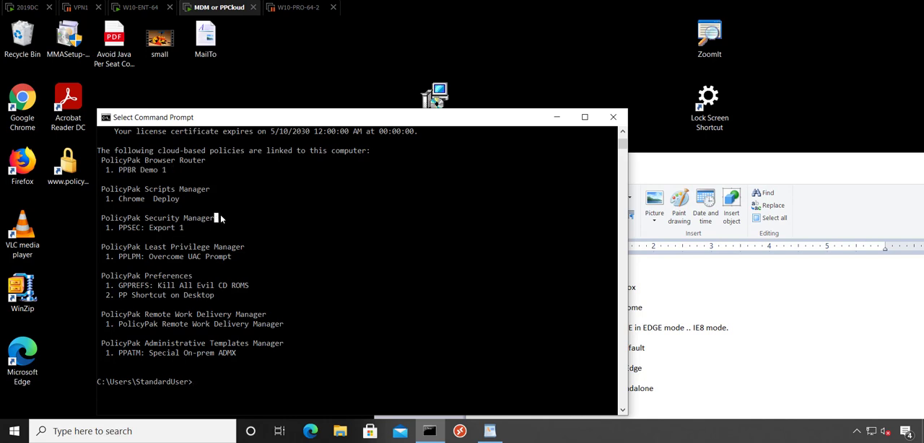
left_click(737, 309)
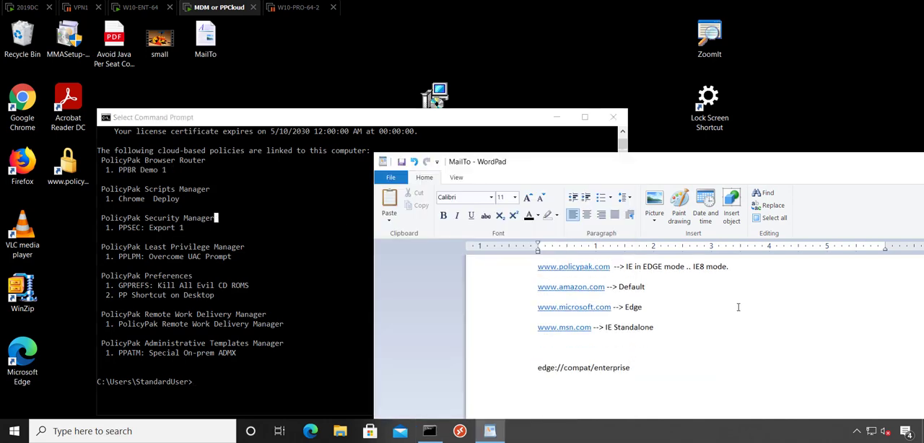
left_click(556, 118)
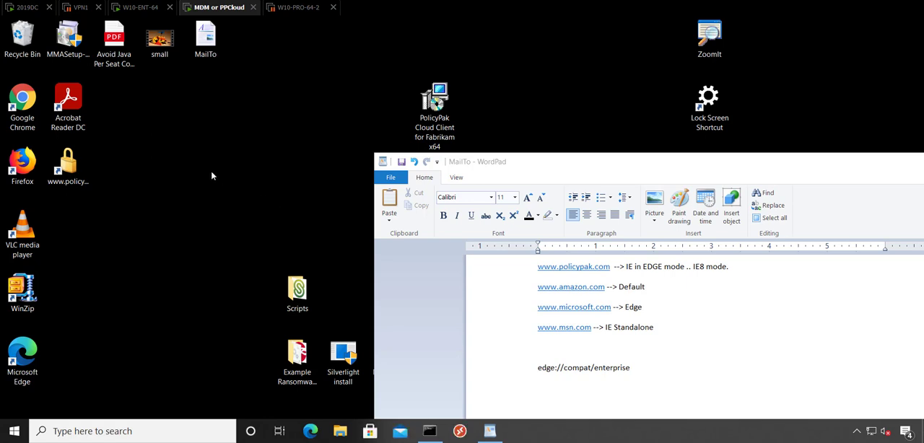
Launch Google Chrome, move its window aside and search Google for "mozilla".
double_click(29, 101)
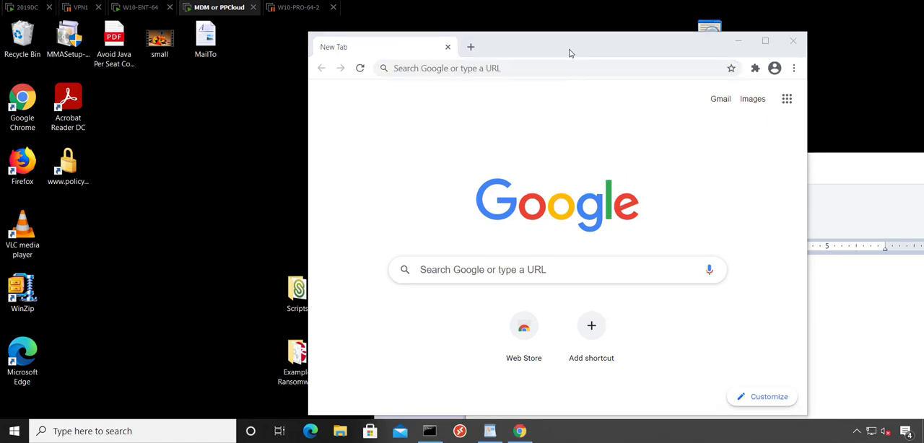
left_click_drag(571, 51, 515, 51)
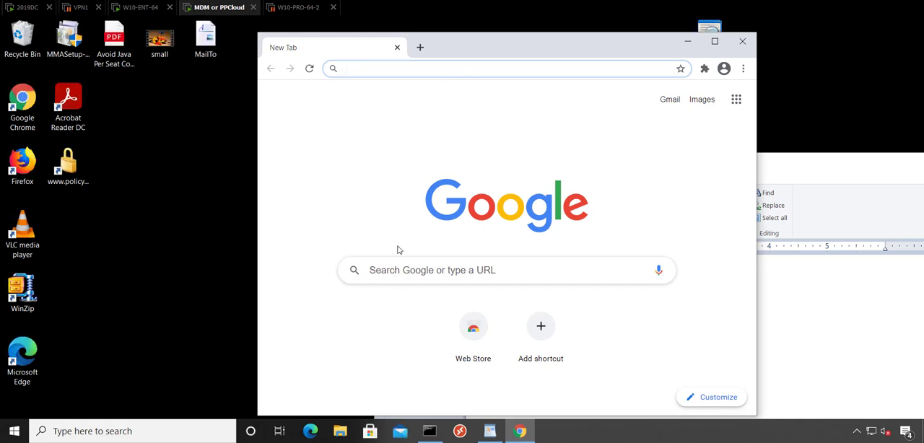
left_click(407, 275)
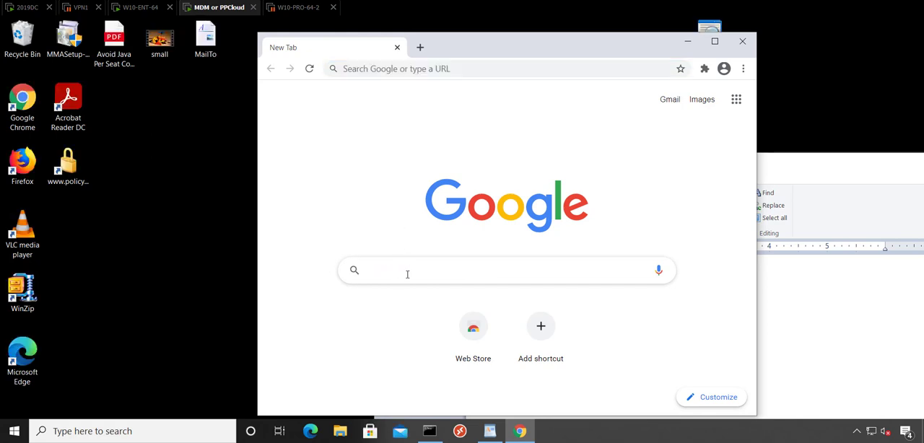
type("mozilla")
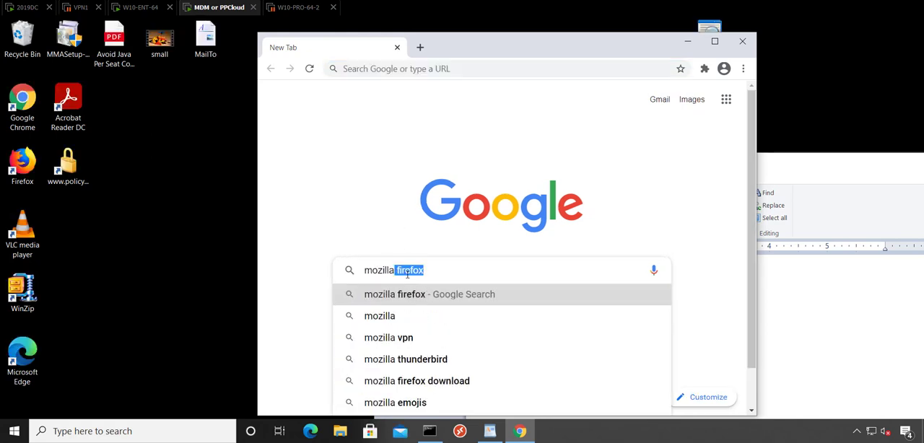
key("Delete")
key("Return")
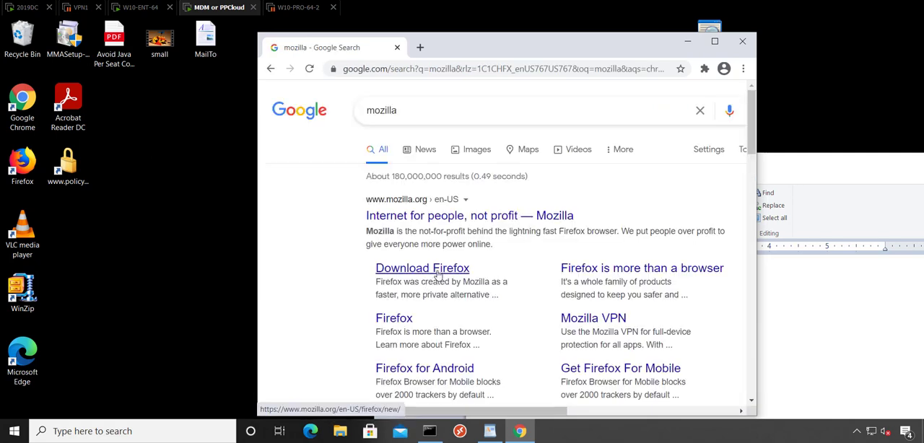
Open the main Mozilla site from the search results and restore the Firefox window to a smaller size.
left_click(440, 221)
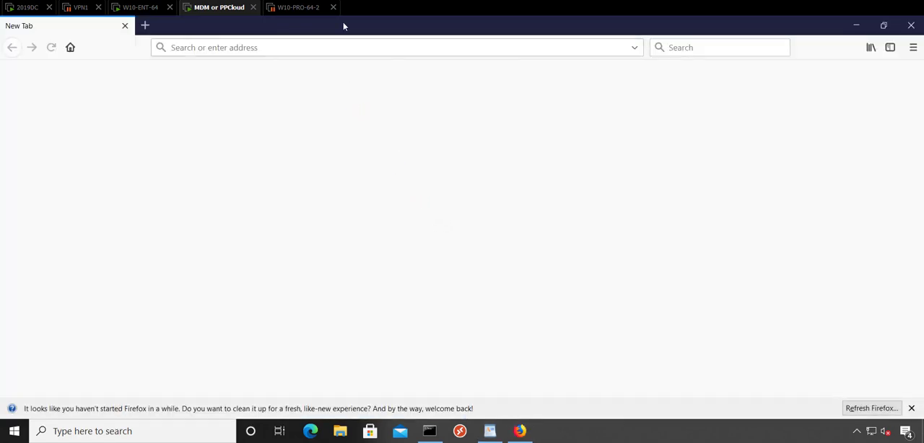
left_click(531, 244)
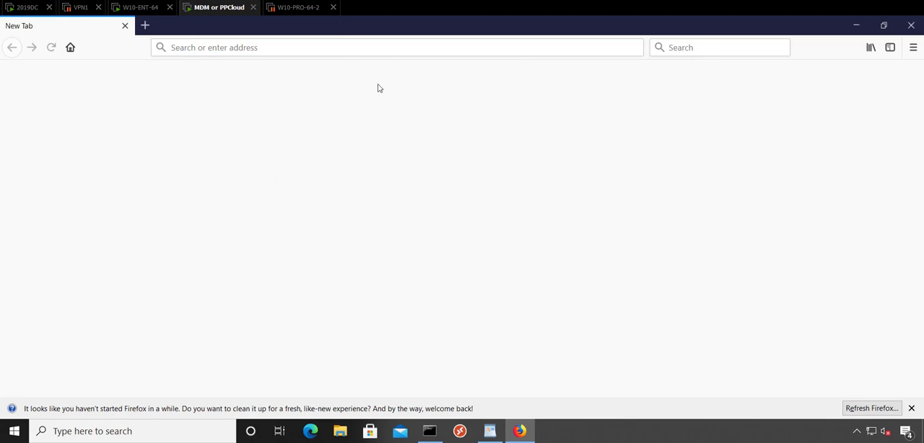
left_click_drag(328, 26, 418, 45)
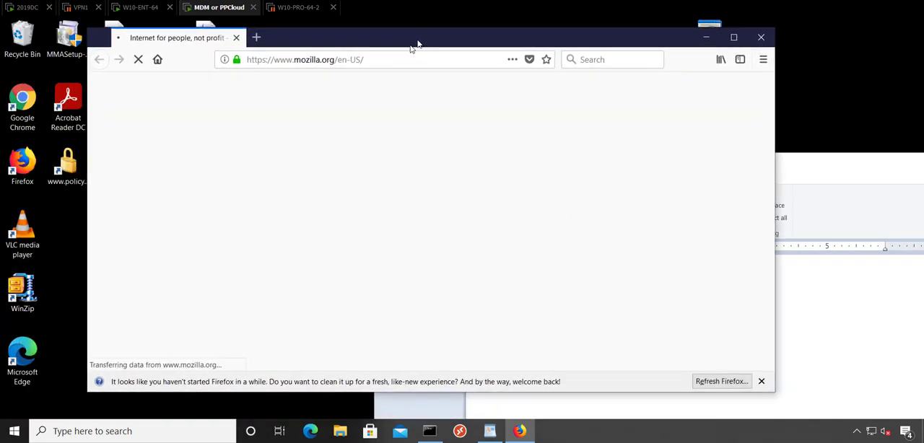
left_click(257, 37)
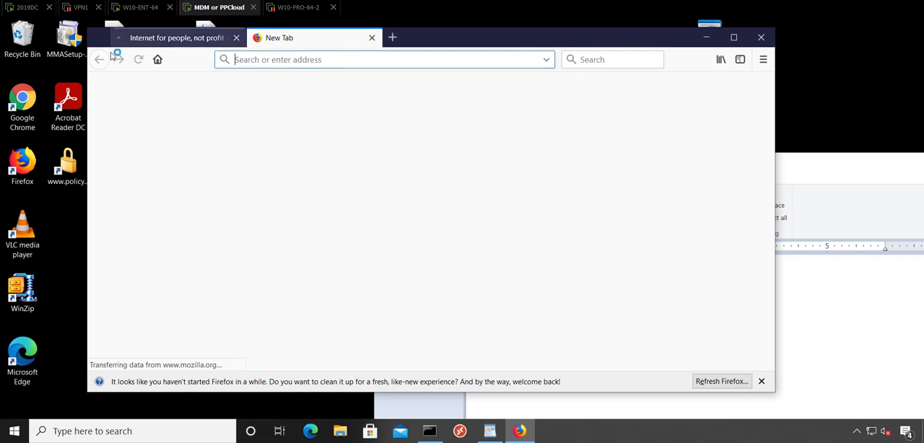
type("www.google.com")
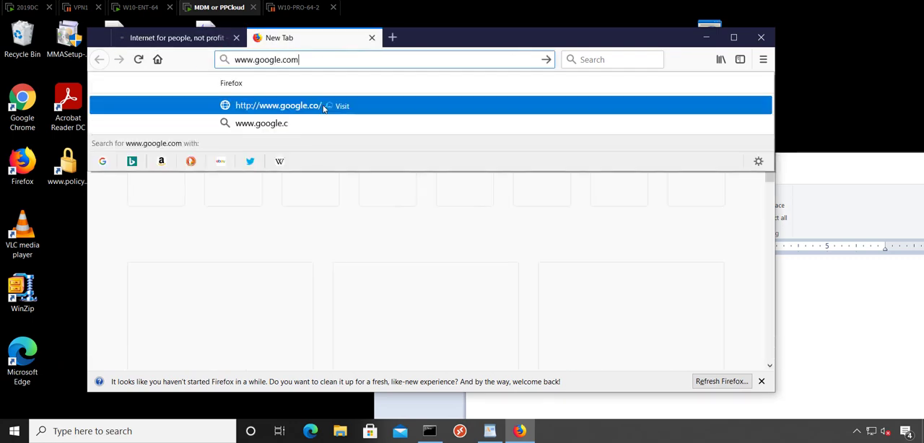
key("Return")
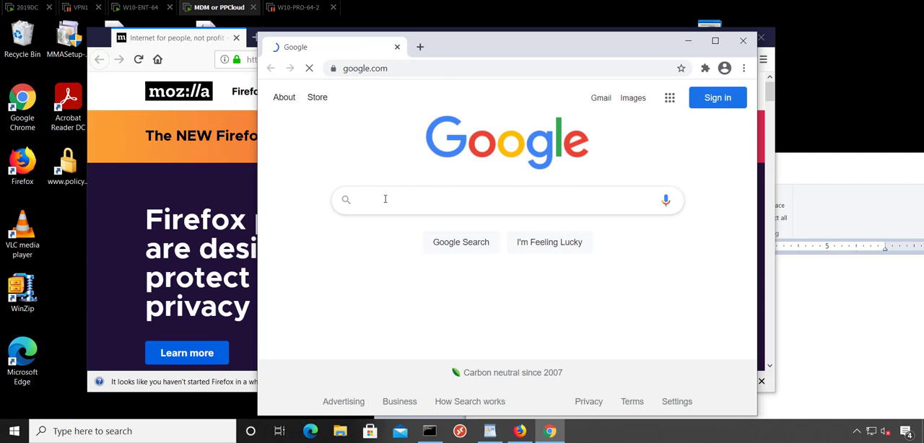
Search Google for "policypak", open the PolicyPak home page result and restore the Edge window to a smaller size.
type("policypa")
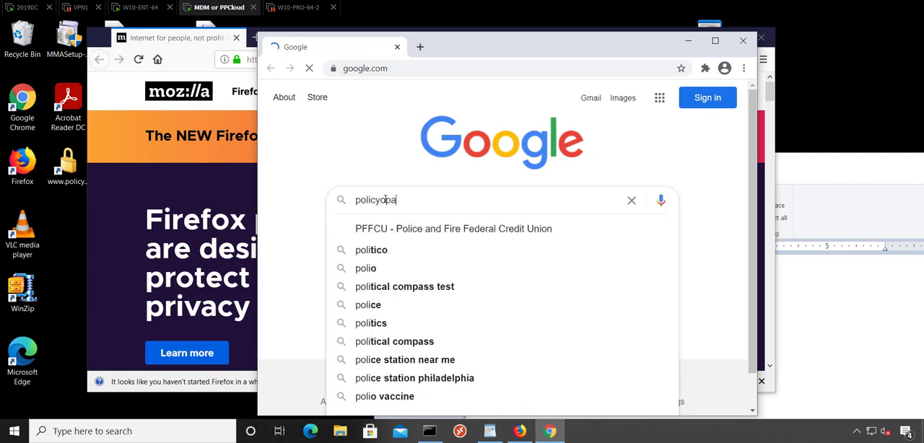
type("k")
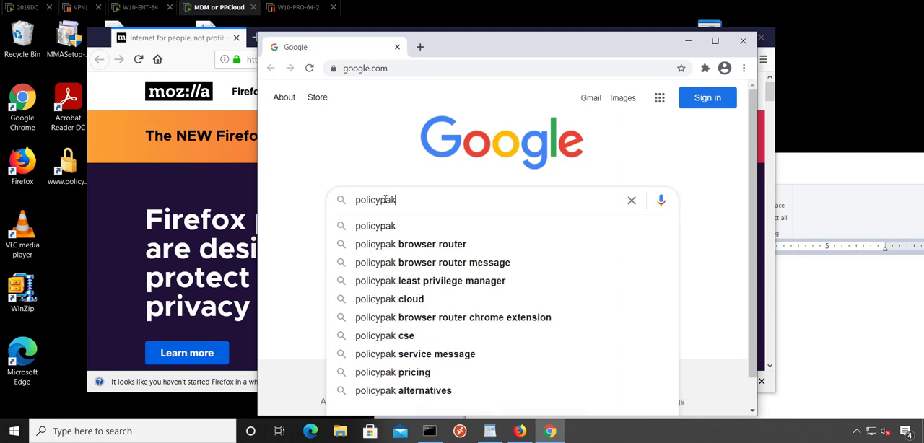
key("Return")
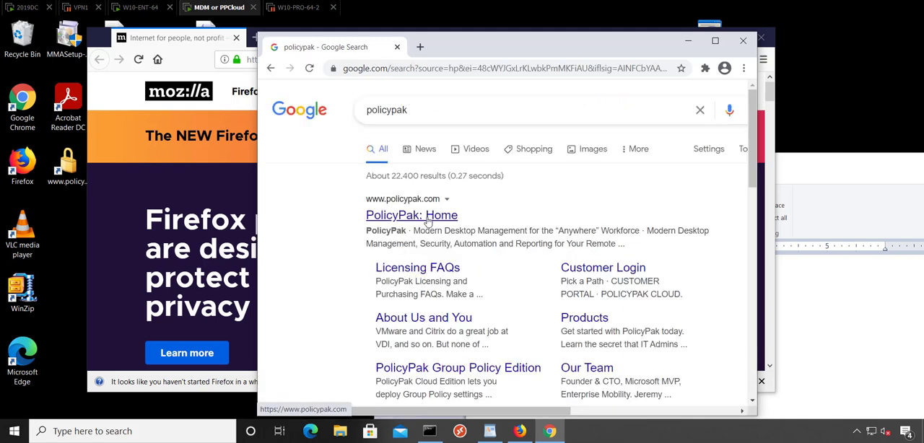
left_click(427, 216)
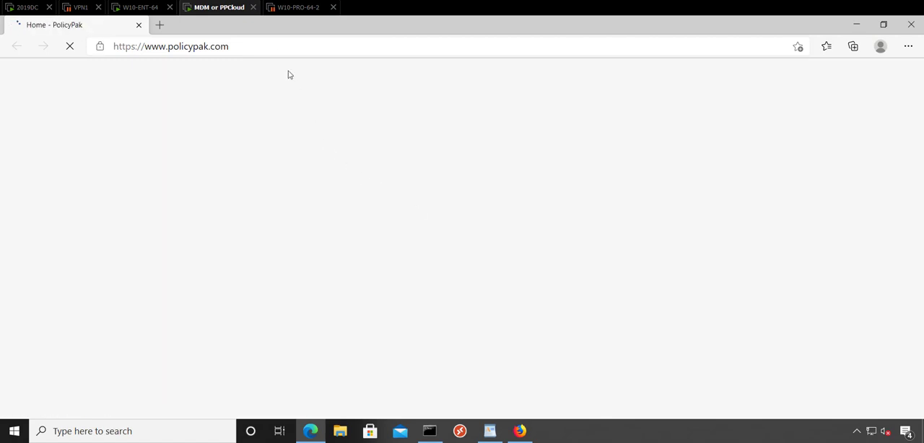
left_click_drag(265, 28, 435, 39)
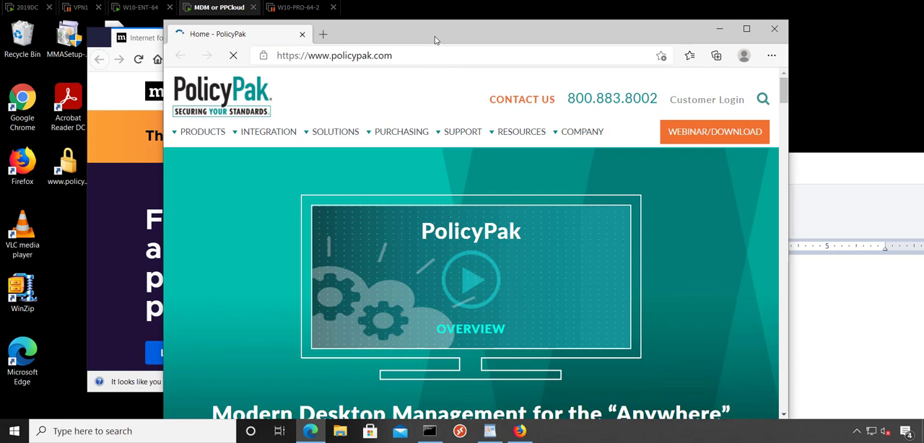
Copy the edge://compat/enterprise address from the MailTo notes and open it in the Edge window.
left_click(847, 180)
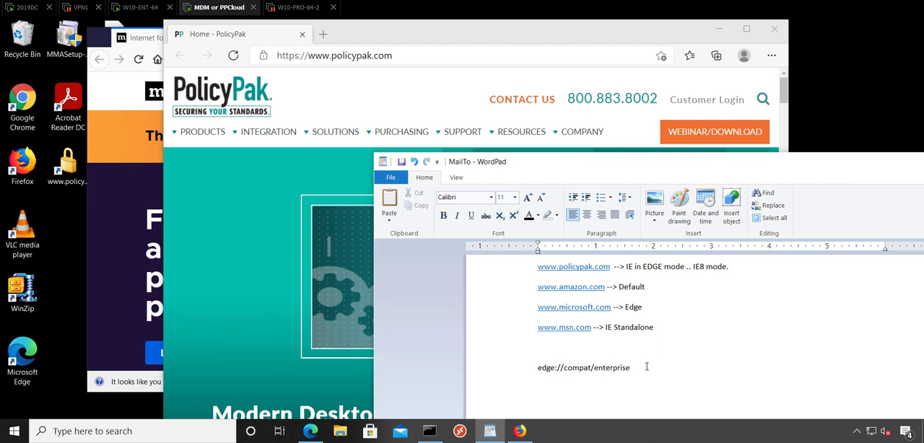
left_click_drag(647, 367, 548, 370)
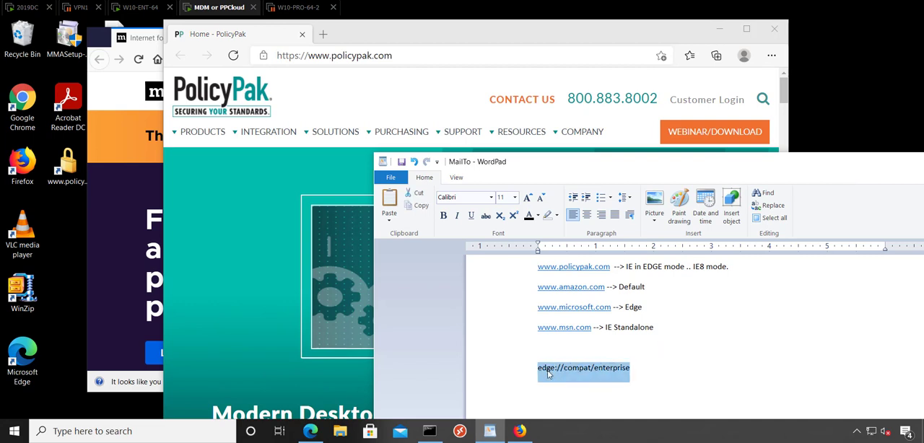
right_click(548, 374)
left_click(578, 325)
left_click(434, 58)
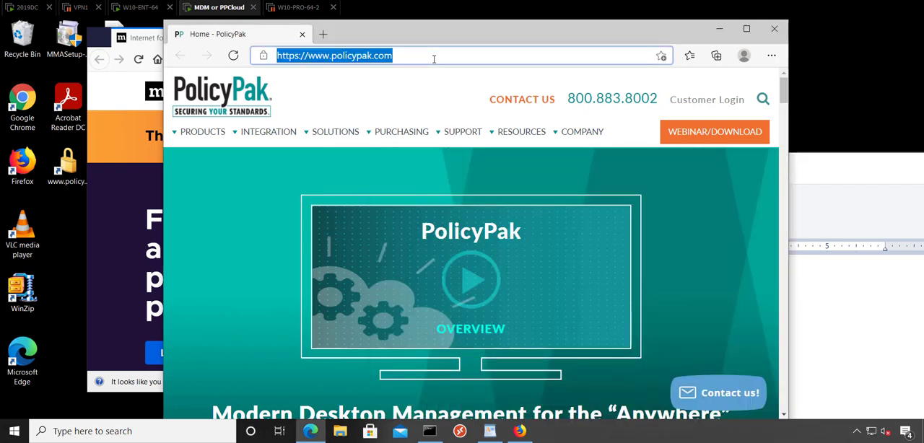
key("ctrl+v")
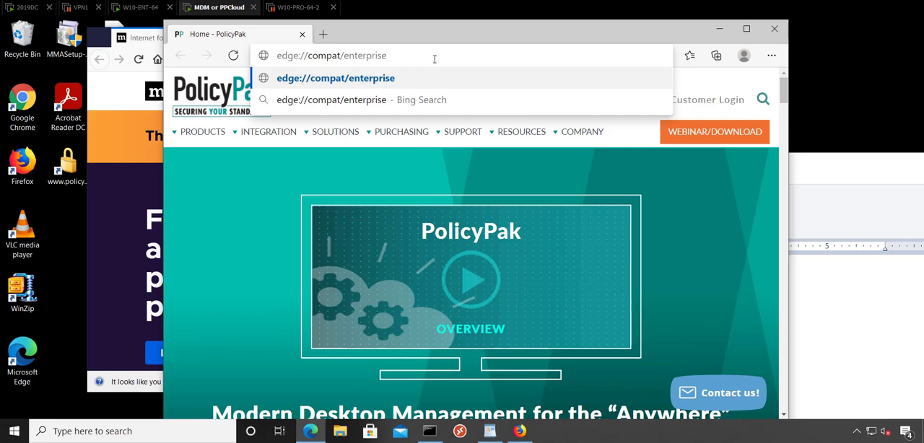
key("Return")
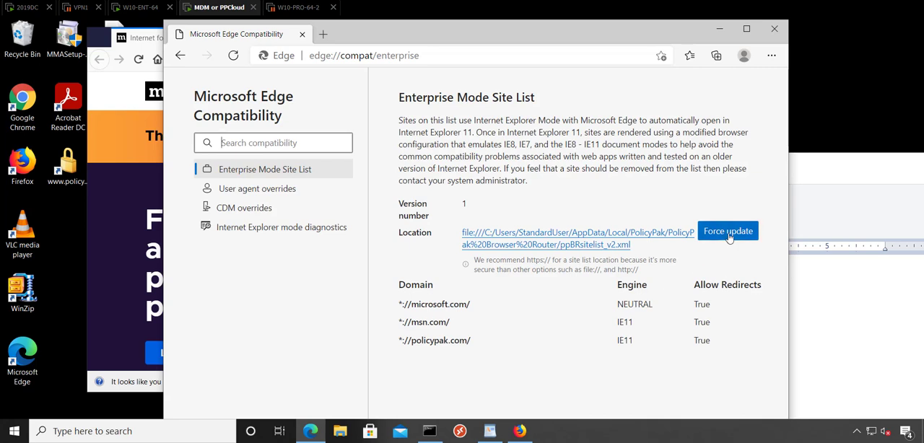
Force an update of the Enterprise Mode Site List and close Edge.
left_click(727, 236)
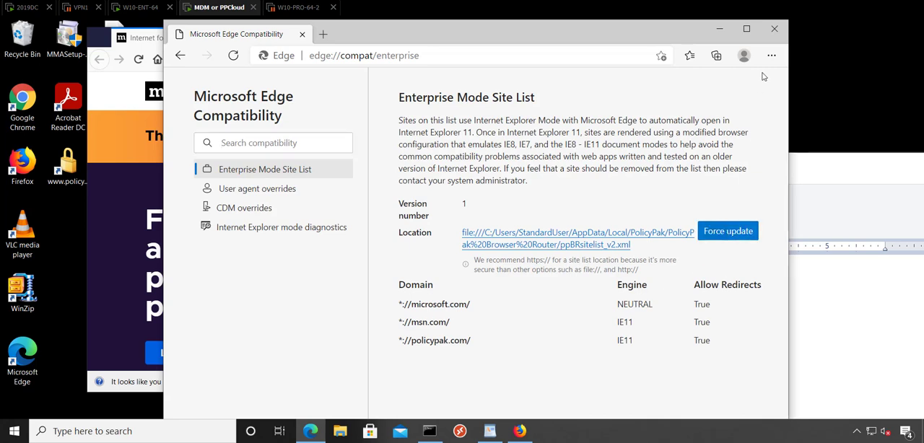
left_click(775, 28)
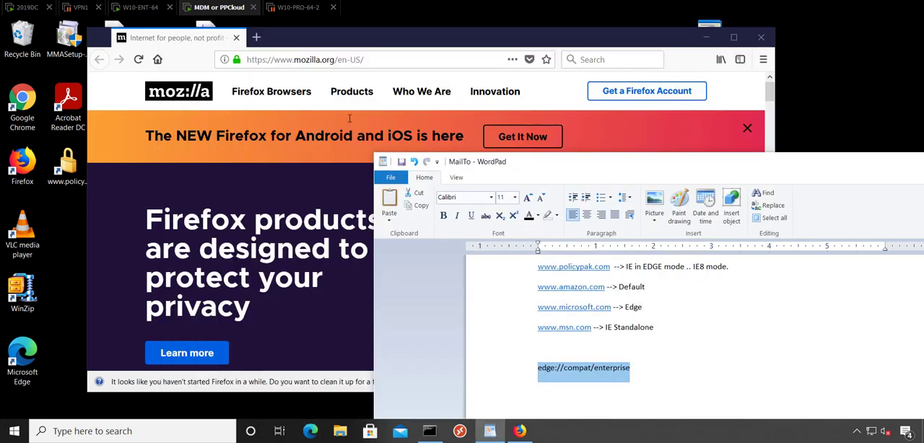
Open a new Google Chrome window and search Google for "policypak" again.
double_click(22, 107)
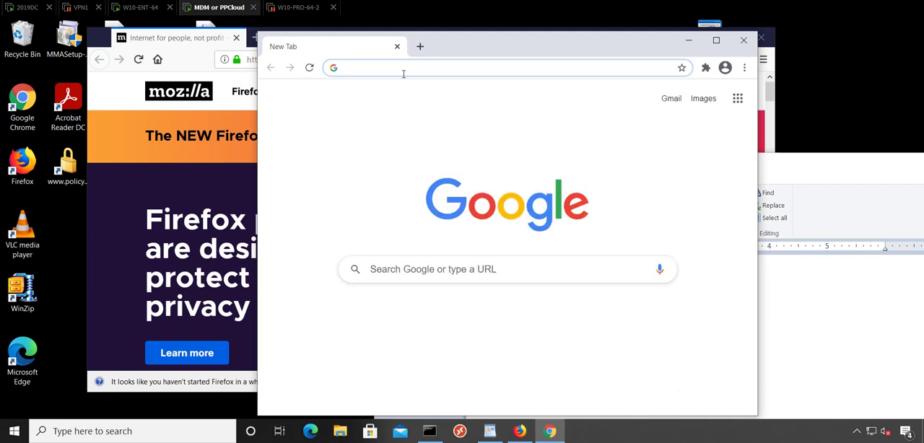
left_click(452, 274)
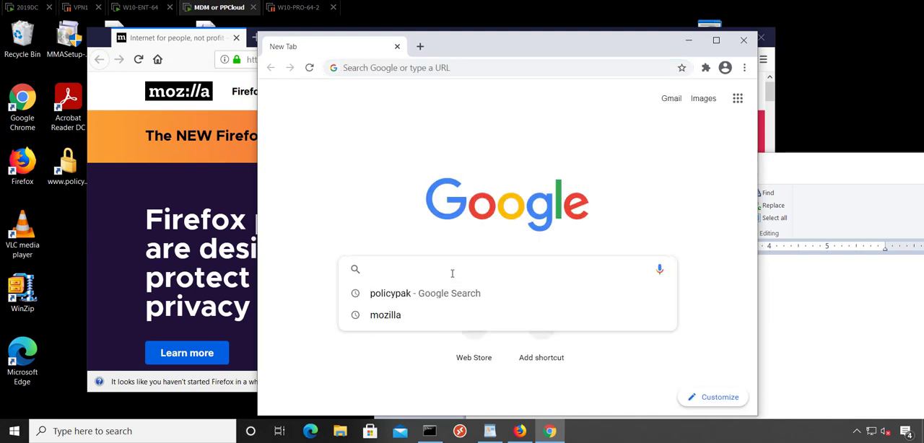
type("policypak")
key("Return")
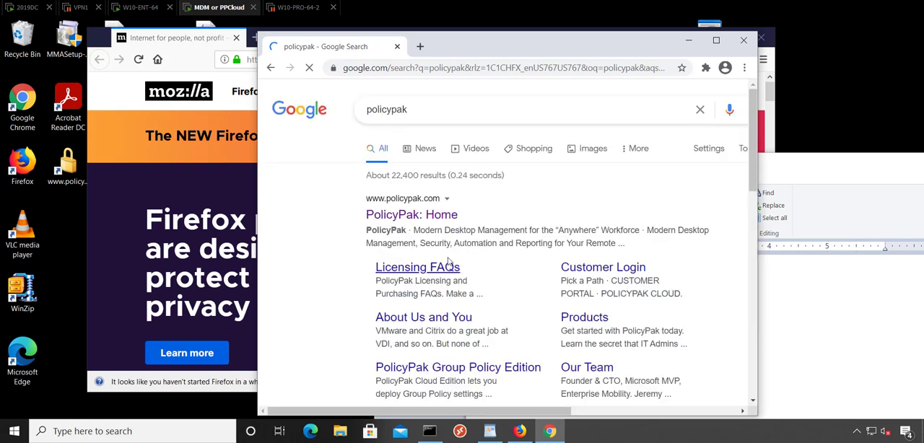
Open the PolicyPak home page from the search results and view its Internet Explorer mode details in Edge.
left_click(439, 217)
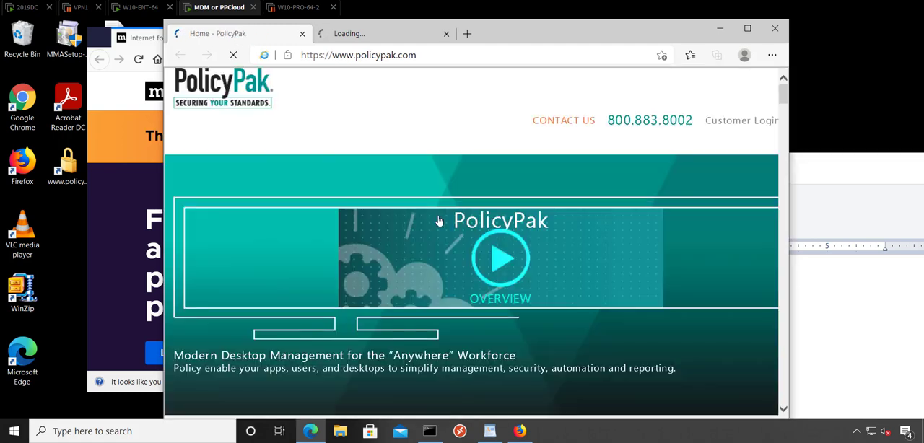
left_click(265, 57)
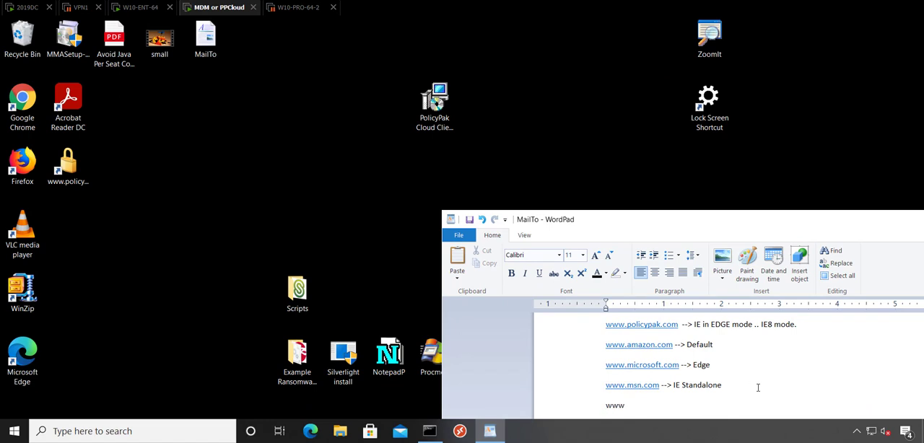
type(".amazon.com")
scroll(721, 398, "down", 2)
left_click(642, 369)
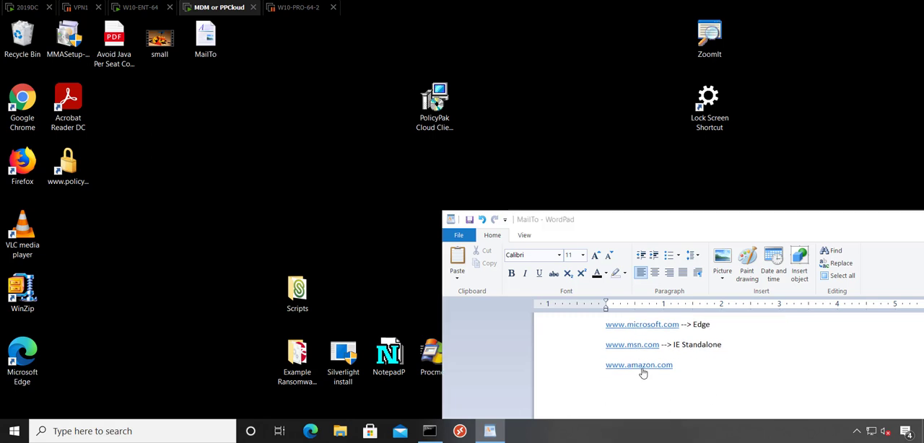
left_click(763, 392)
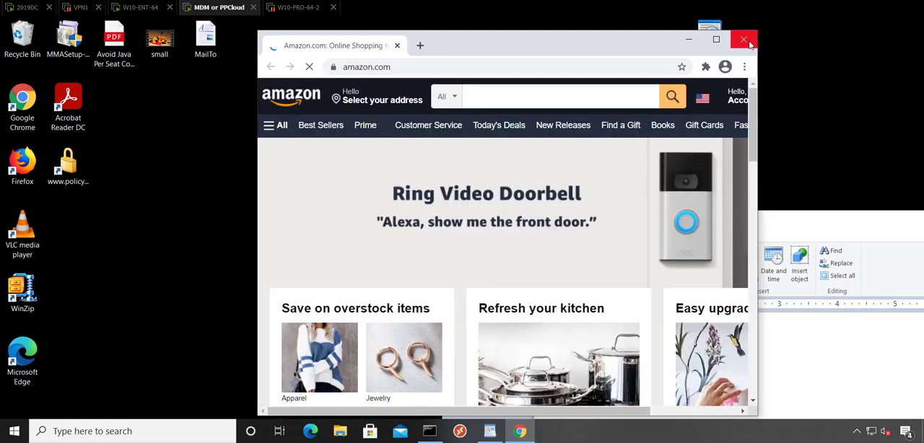
Search Windows for "default", check the default web browser setting and close Settings.
key("super")
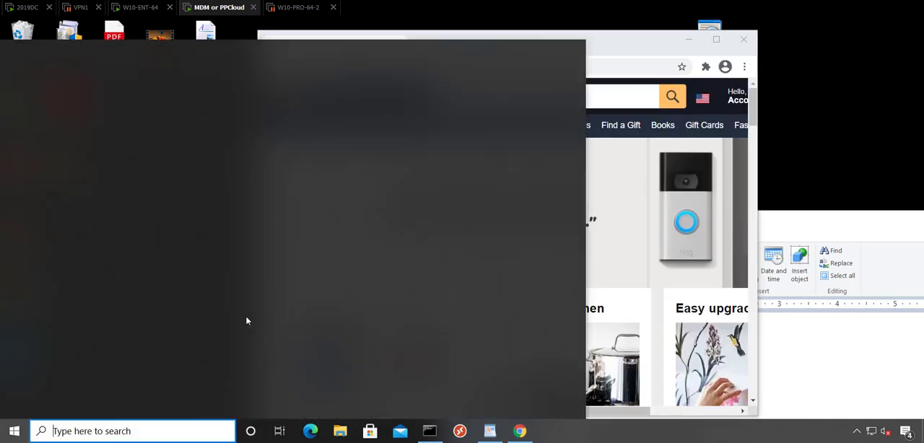
type("default")
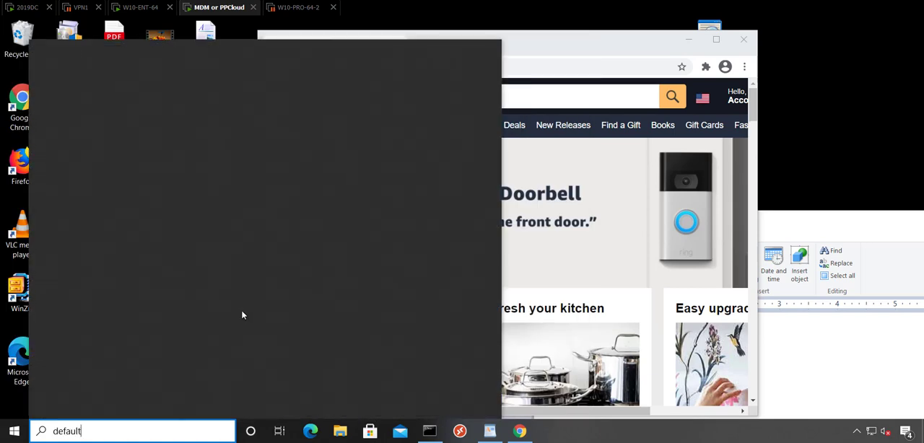
key("Down")
key("Down")
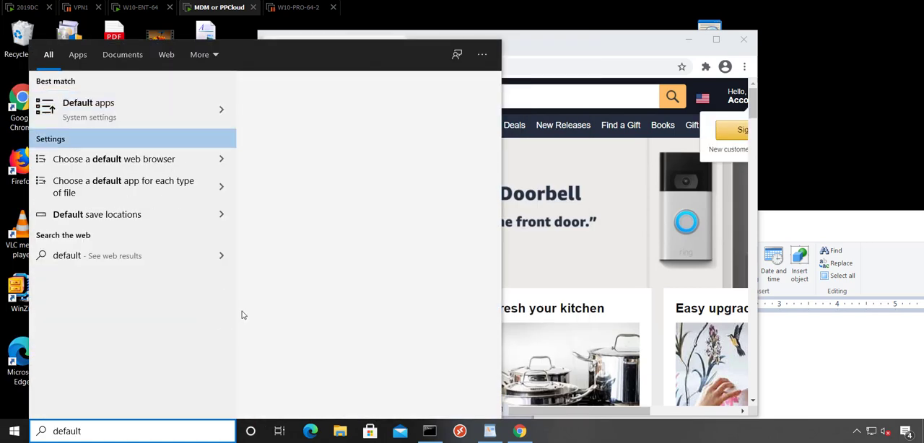
key("Up")
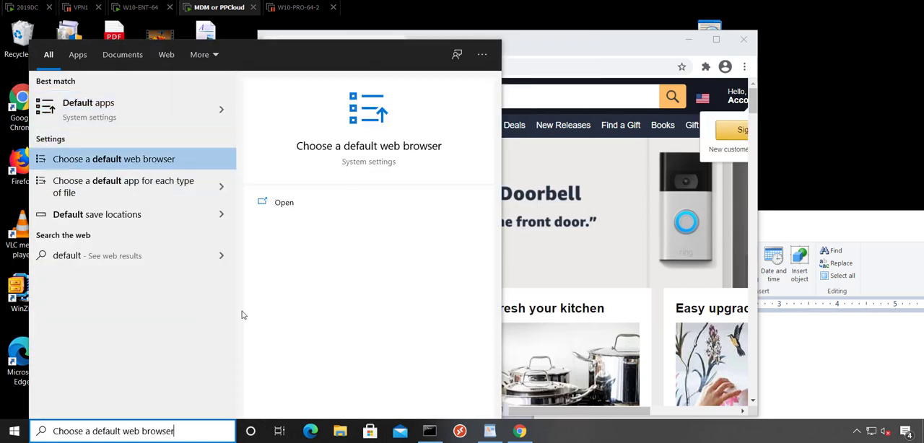
left_click(121, 160)
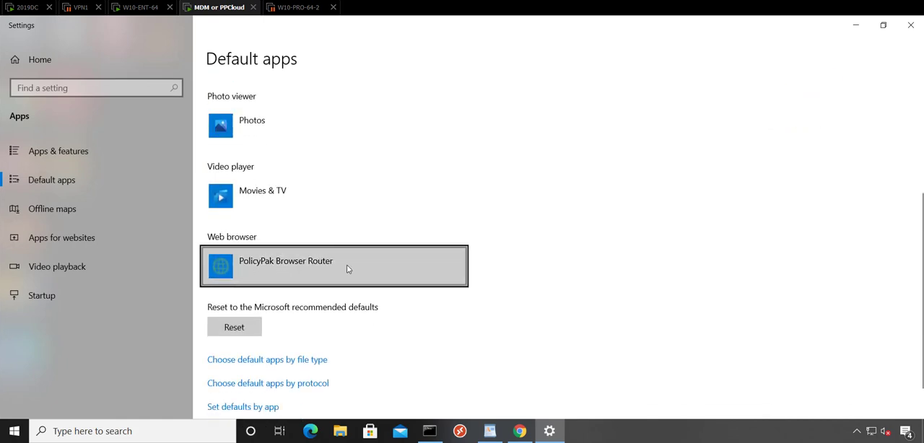
left_click(911, 26)
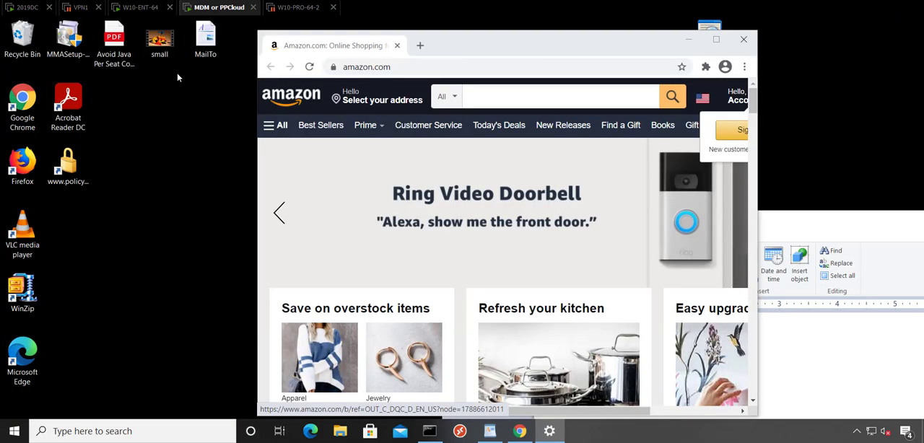
On the 2019DC machine, add an OS Web Browser Look & Feel policy to PPBR Demo 1 named "Managed by your IT Dep", displaying the default browser name.
left_click(26, 8)
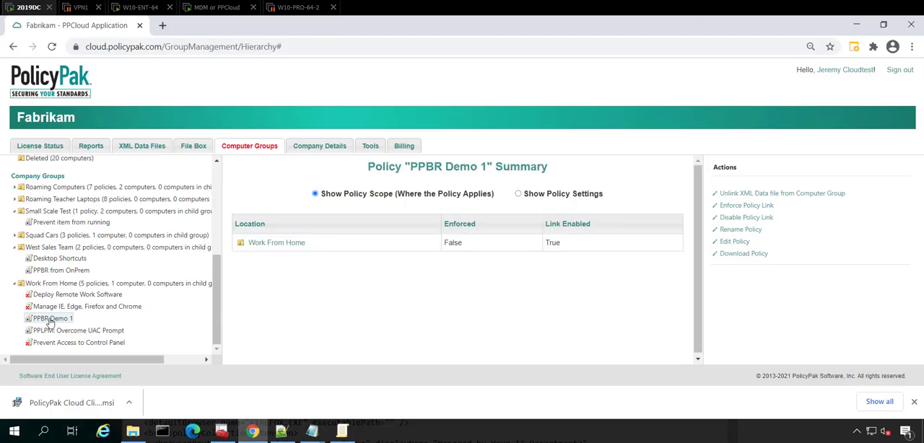
left_click(732, 243)
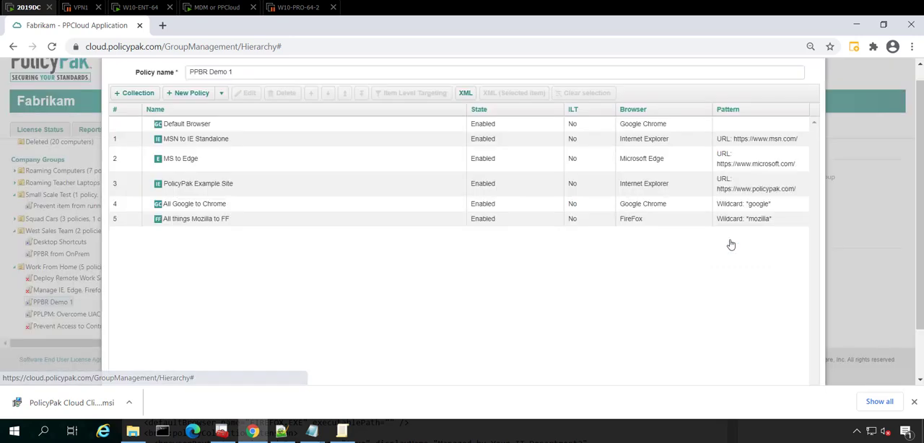
left_click(221, 95)
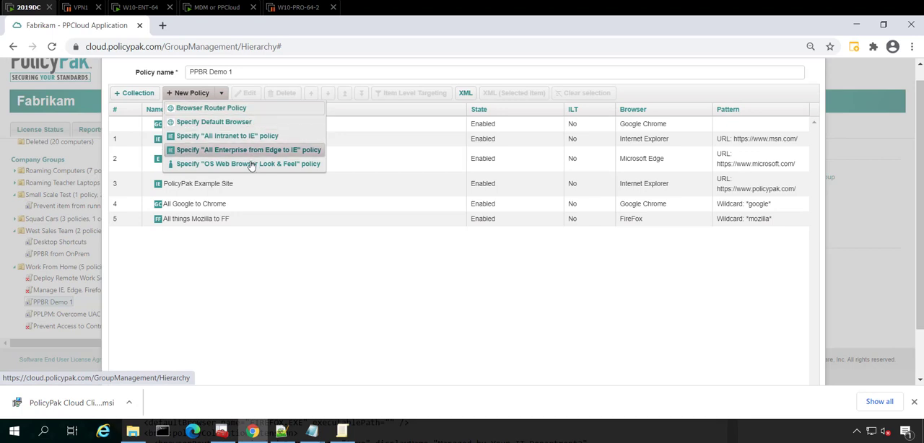
left_click(250, 164)
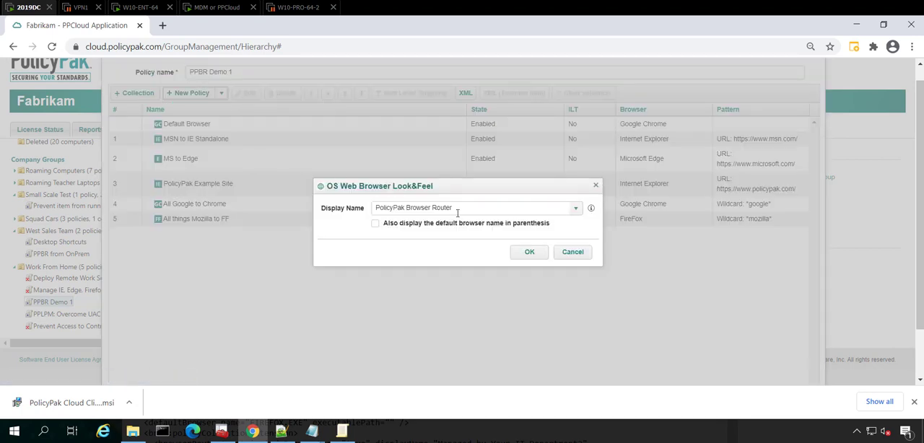
left_click_drag(475, 209, 348, 204)
type("M")
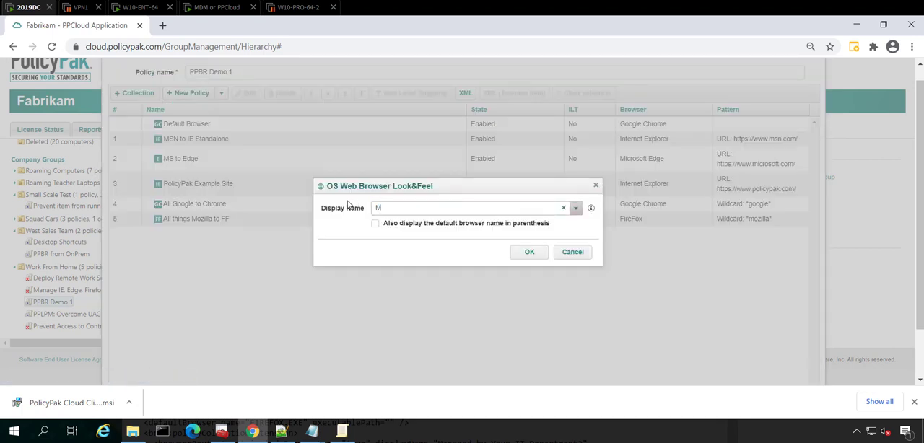
type("anaged by your IT Dep")
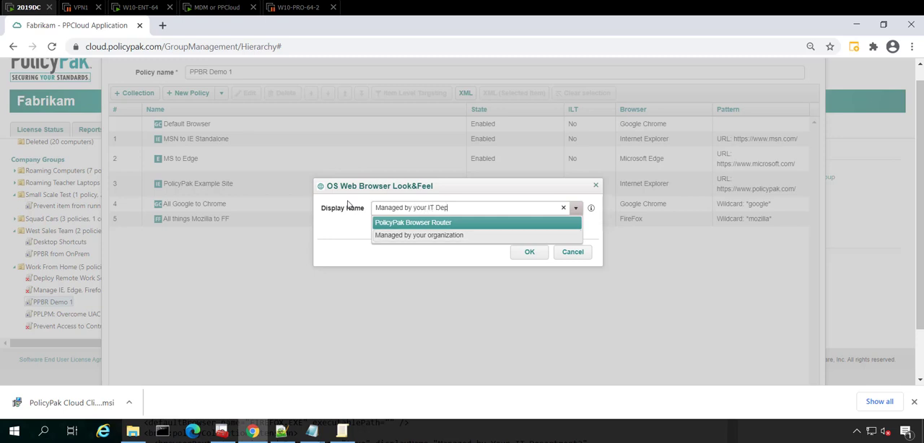
left_click(349, 235)
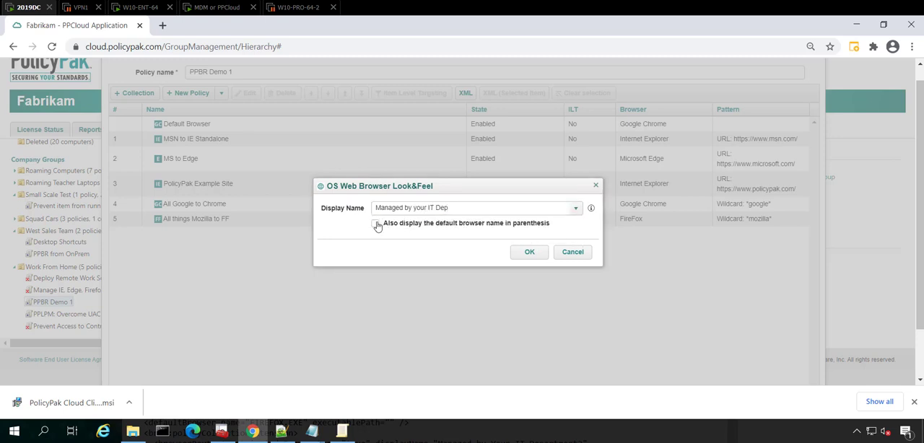
left_click(375, 224)
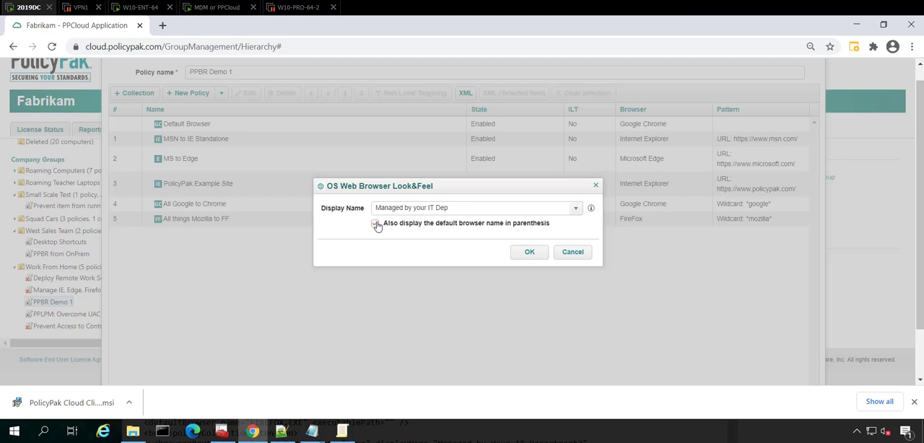
left_click(527, 254)
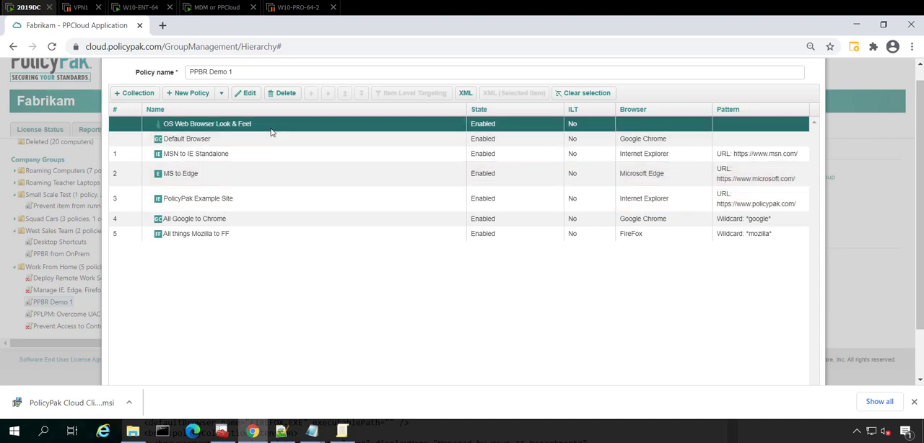
Change the Default Browser policy to Edge and save the PPBR Demo 1 policy.
double_click(220, 140)
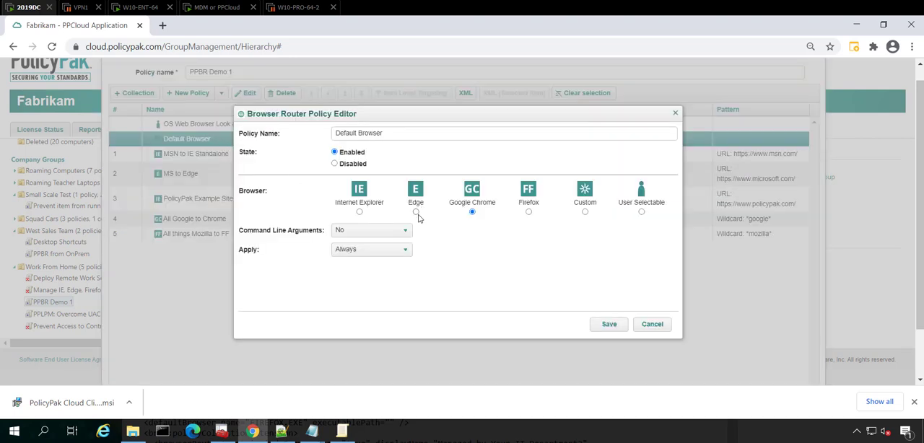
left_click(416, 211)
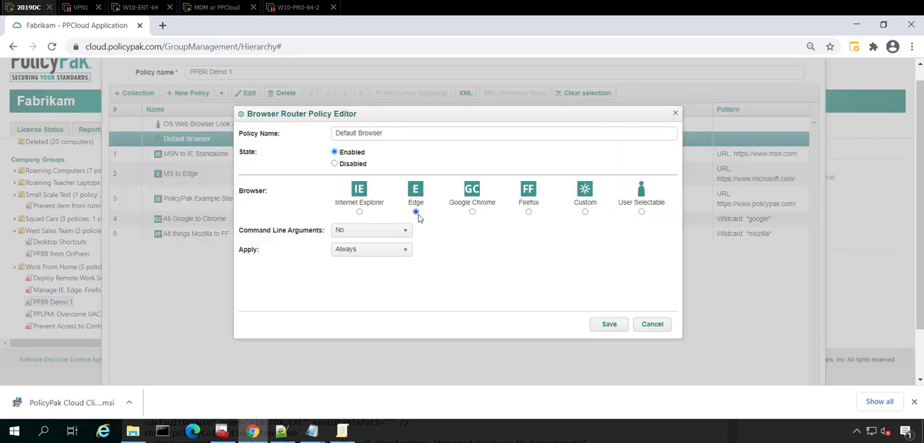
left_click(607, 325)
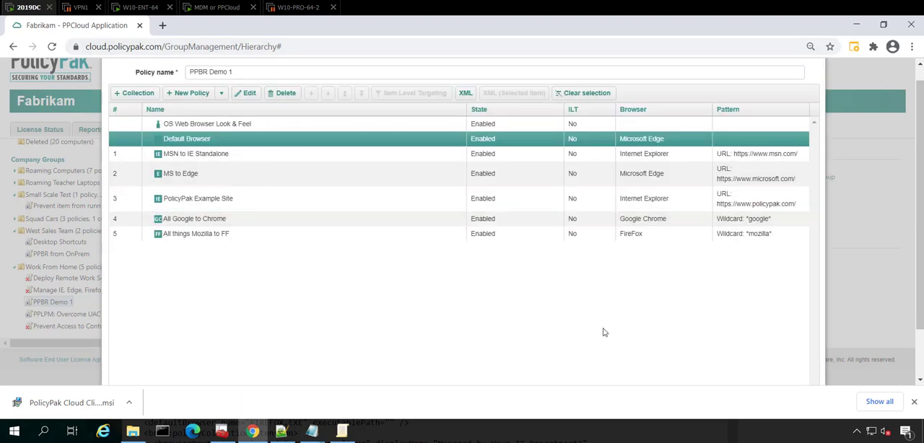
scroll(605, 332, "down", 2)
left_click(748, 370)
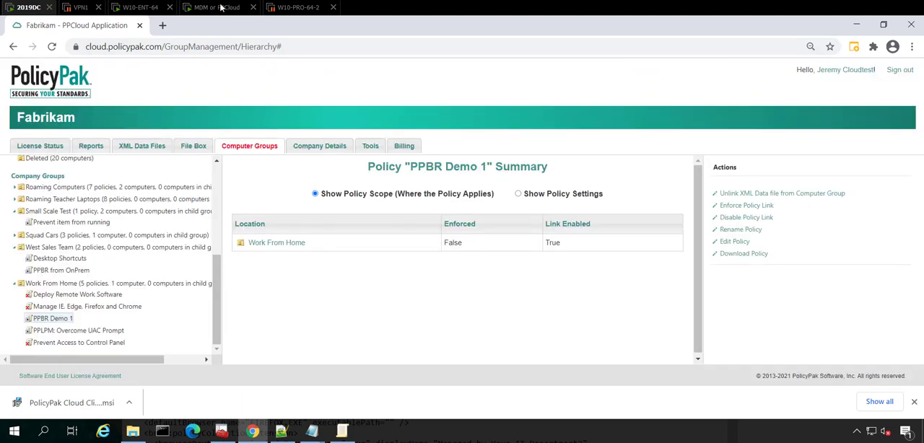
Switch to the MDM or PPCloud machine, close the Amazon window and run ppcloud /sync in Command Prompt.
left_click(221, 7)
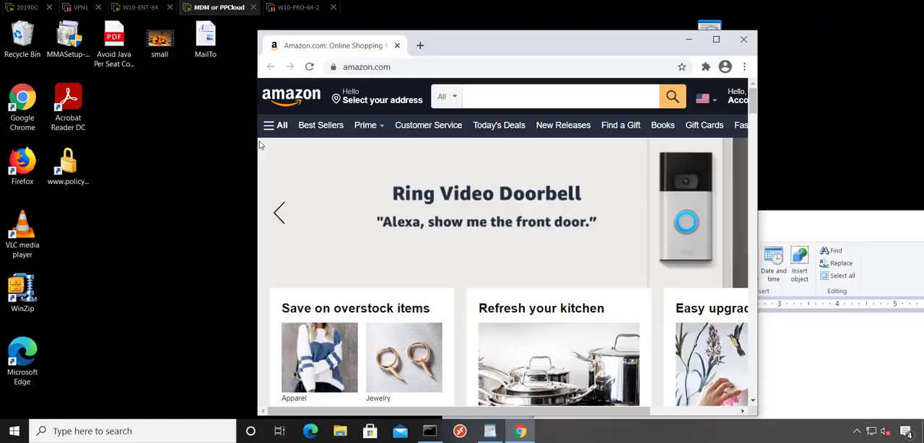
left_click(744, 39)
left_click(431, 431)
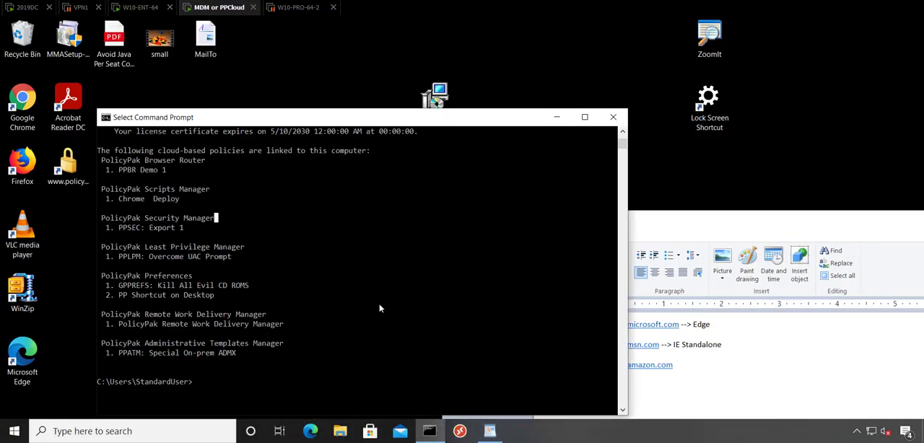
scroll(372, 284, "down", 2)
type("ppcloud /sync")
key("Return")
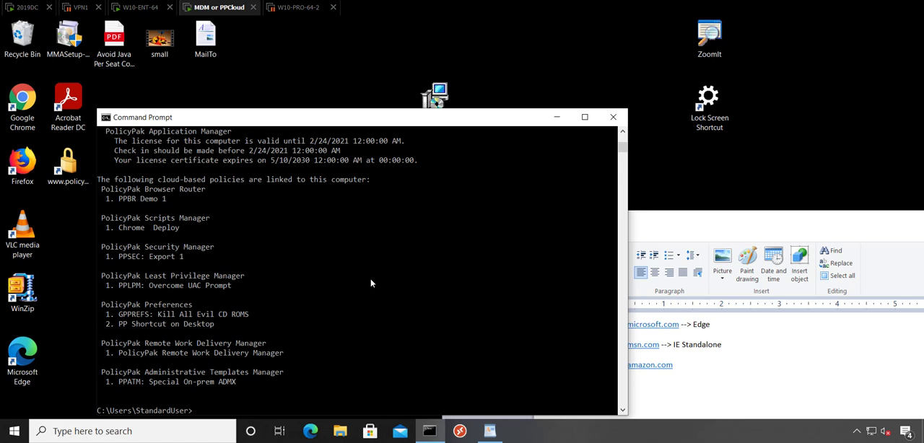
Recheck the default web browser entry in the Windows default apps settings, then close Settings.
key("super")
type("det")
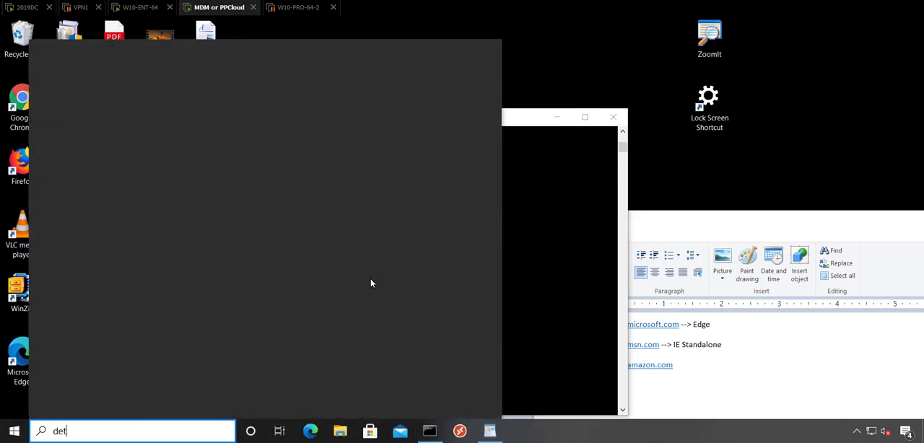
type("ault")
key("BackSpace")
key("BackSpace")
key("BackSpace")
key("BackSpace")
key("BackSpace")
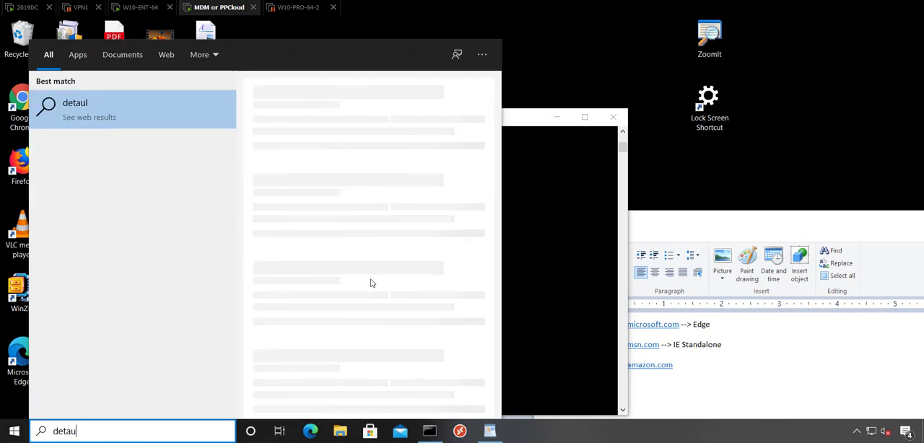
type("fau")
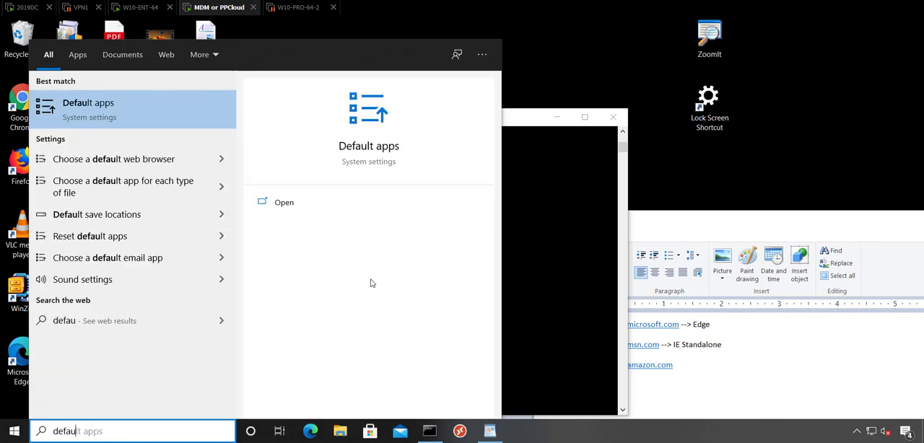
key("Down")
key("Return")
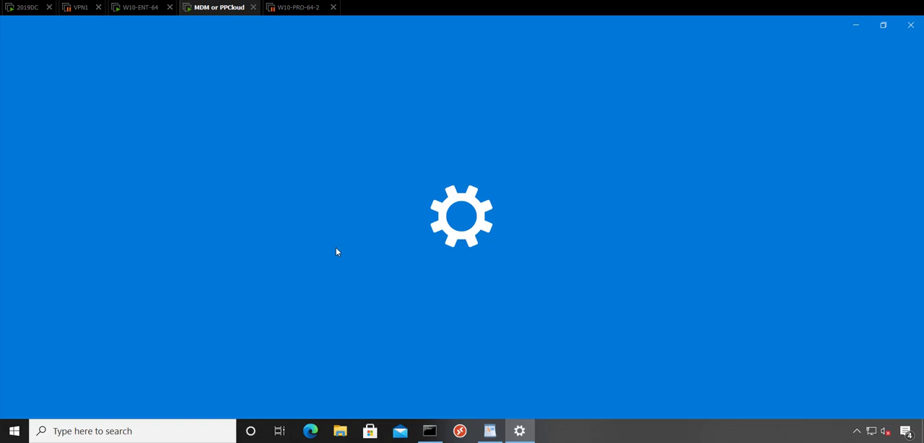
scroll(351, 245, "down", 3)
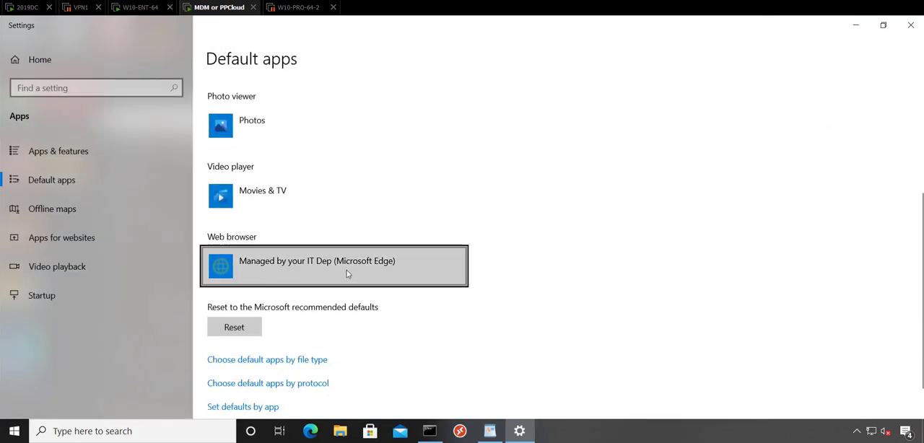
left_click(910, 25)
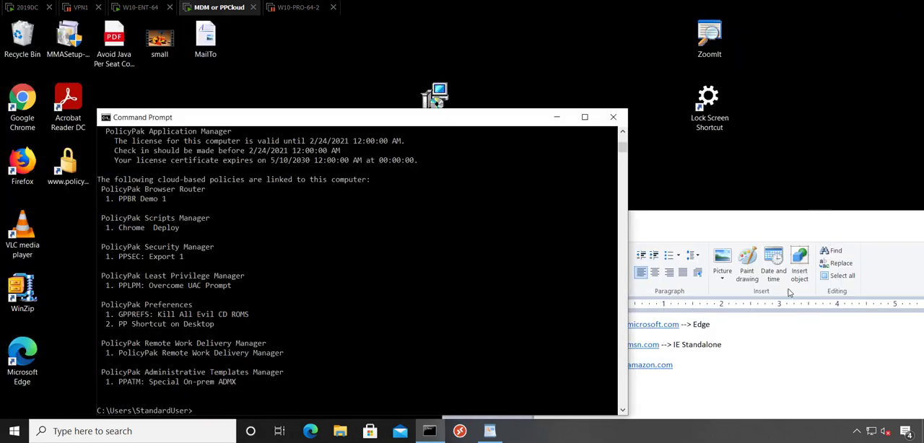
left_click(789, 371)
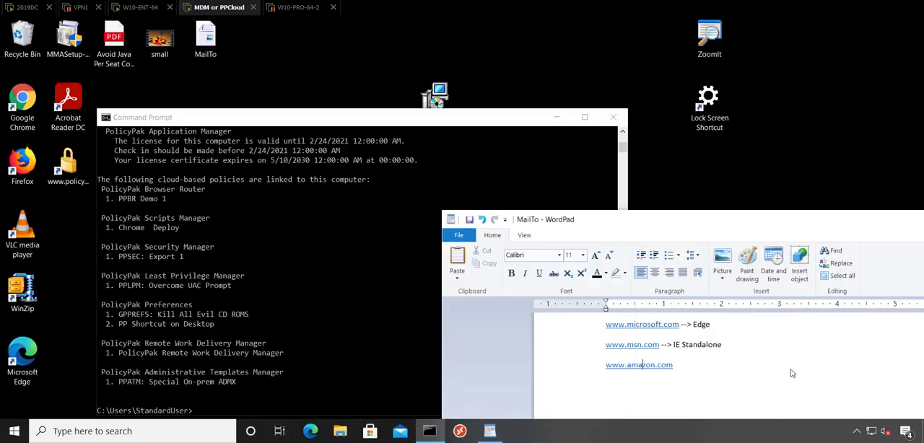
left_click(655, 368)
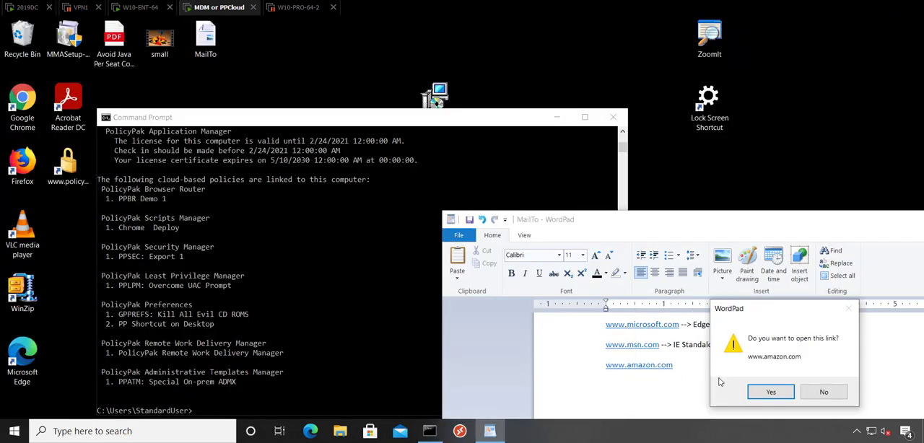
left_click(758, 397)
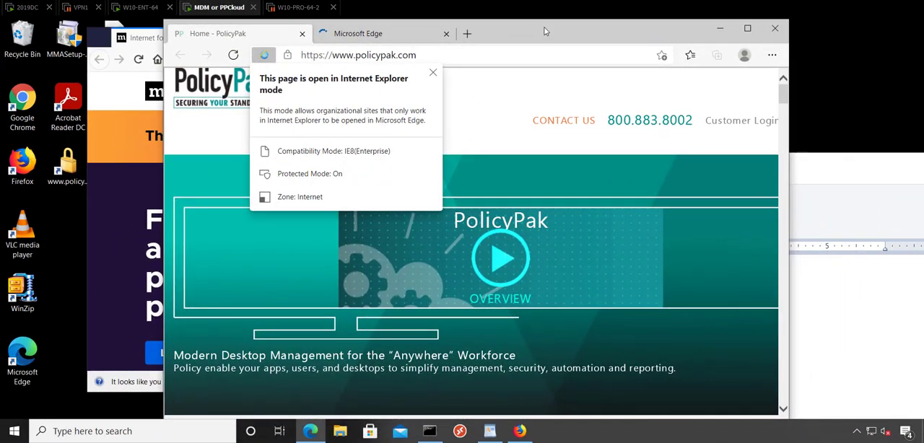
Close the Edge and Firefox windows on the MDM or PPCloud machine and move the MailTo notes window aside.
left_click(545, 33)
left_click_drag(541, 33, 592, 37)
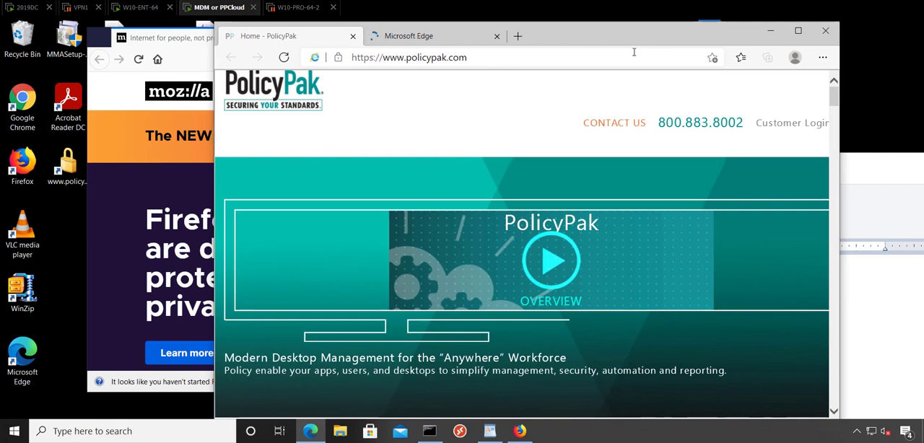
left_click(825, 32)
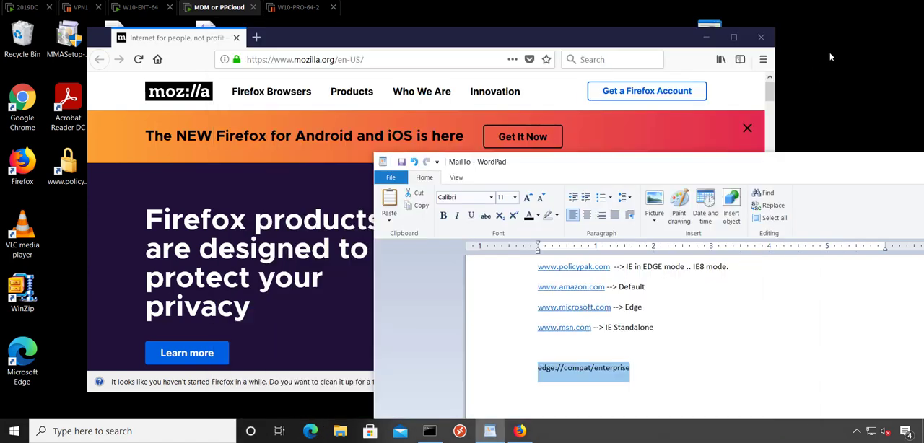
left_click(761, 37)
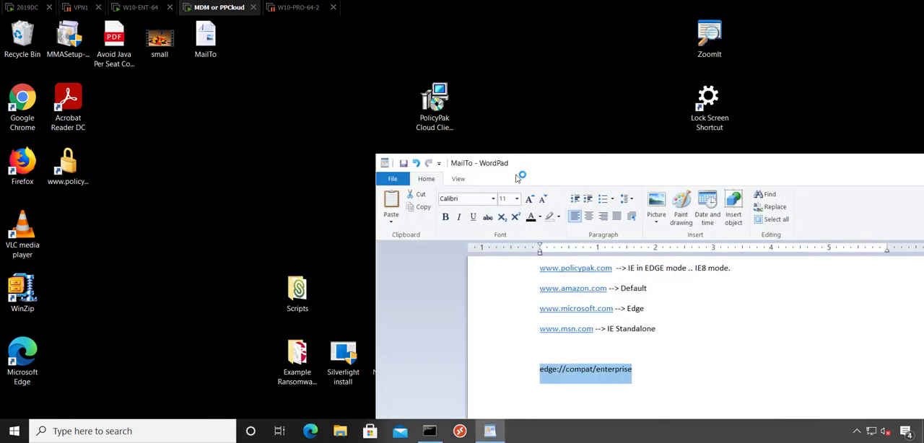
left_click_drag(503, 170, 569, 227)
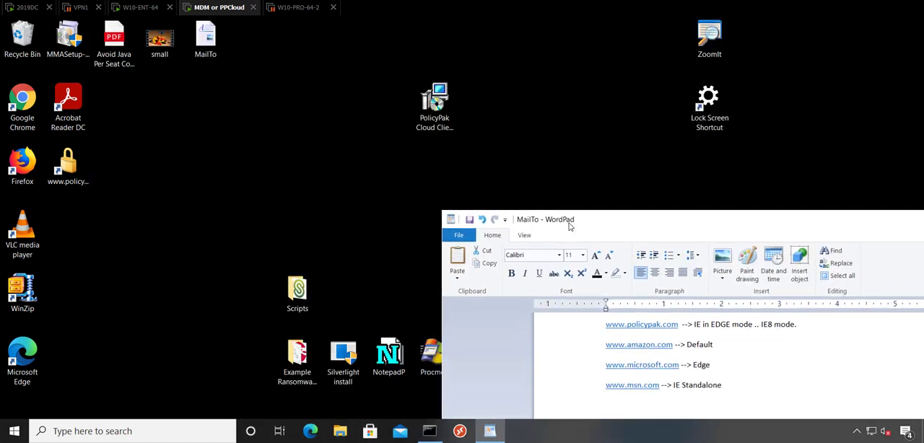
Switch to the 2019DC machine and view Browser Router Collection 1 as XML in Notepad from the Group Policy Management Editor.
left_click(21, 8)
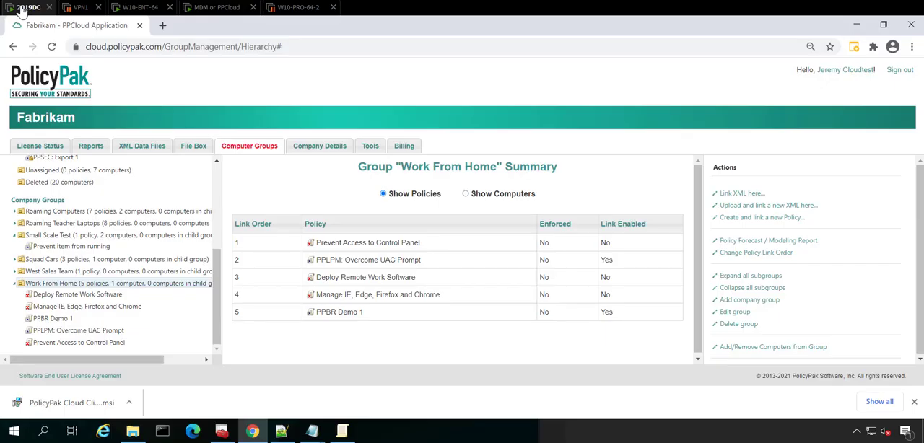
left_click(344, 433)
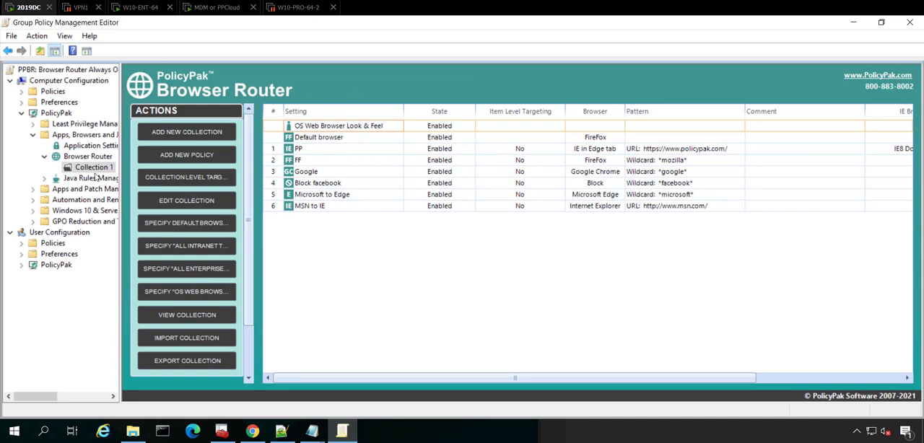
right_click(101, 168)
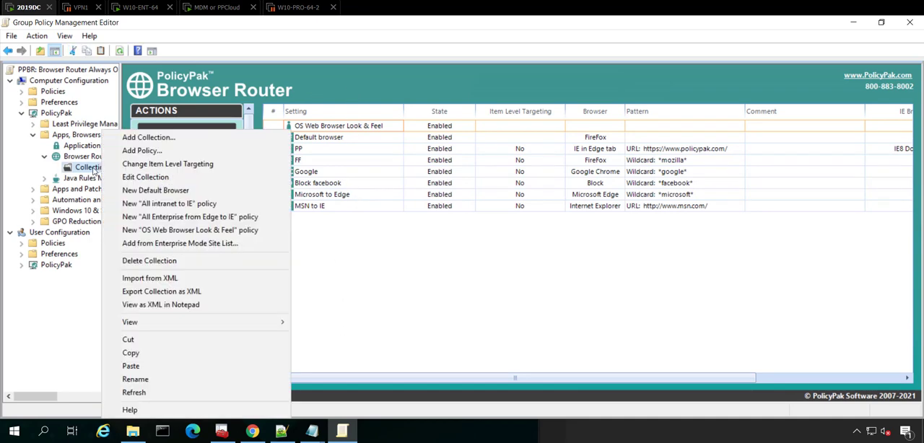
left_click(197, 306)
Copy the entire XML of the exported Collection 1 from Notepad.
scroll(351, 237, "down", 10)
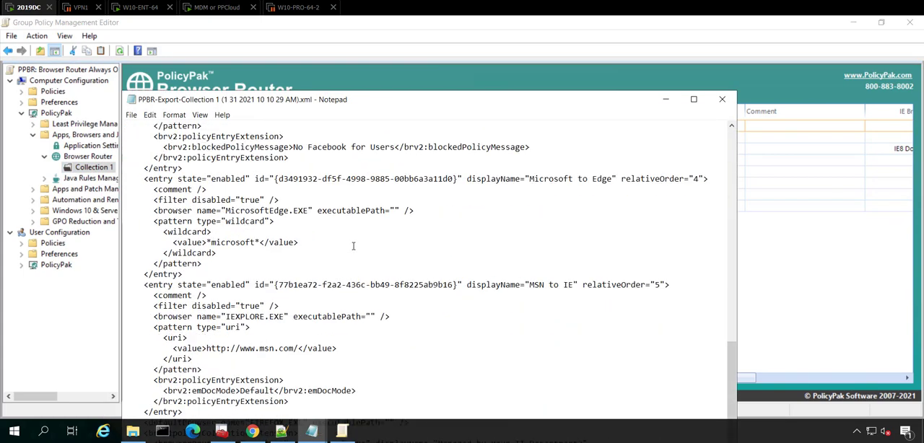
scroll(354, 240, "up", 10)
key("ctrl+a")
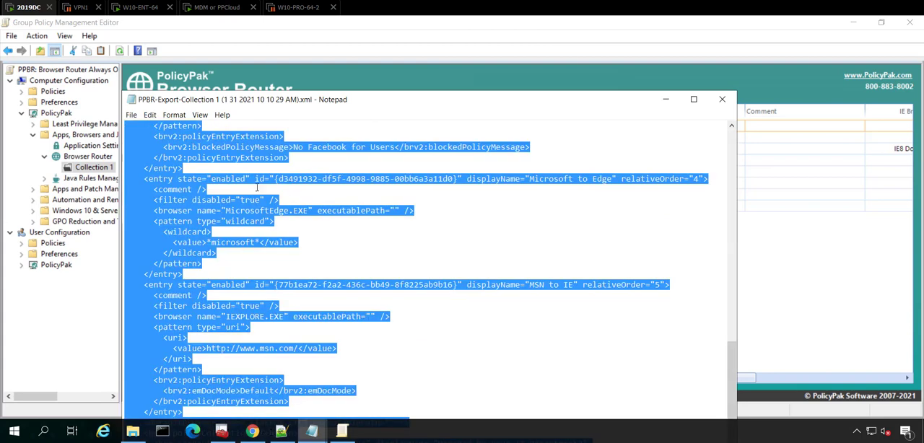
right_click(230, 154)
left_click(245, 189)
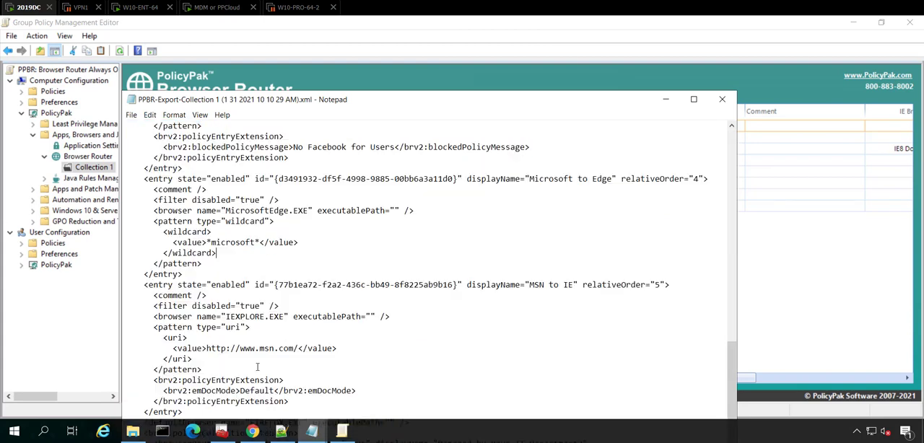
Return to PolicyPak Cloud in Chrome, start uploading and linking a new XML to the West Sales Team group, and paste the copied XML data.
left_click(253, 432)
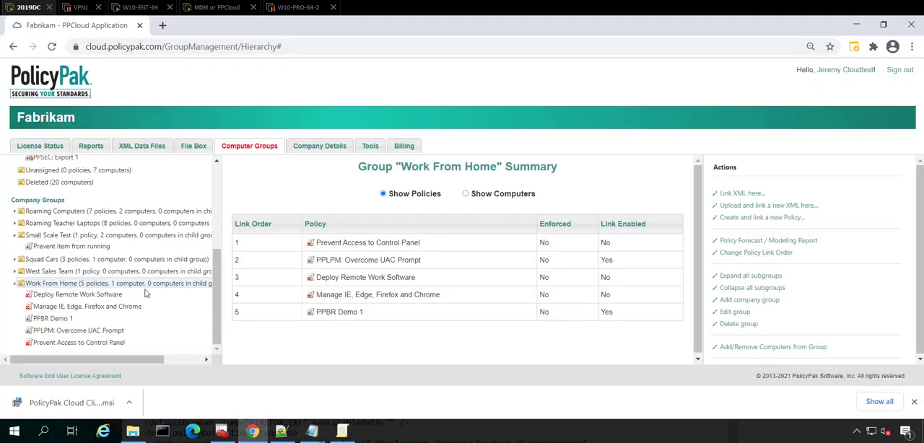
left_click(81, 273)
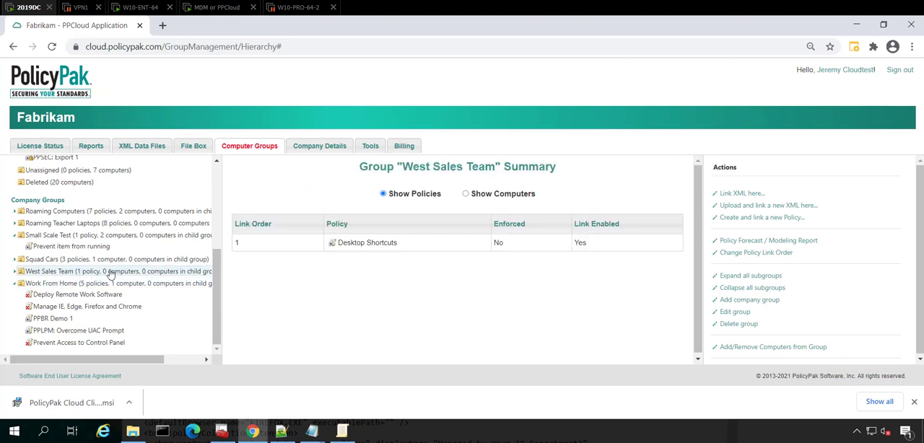
left_click(766, 207)
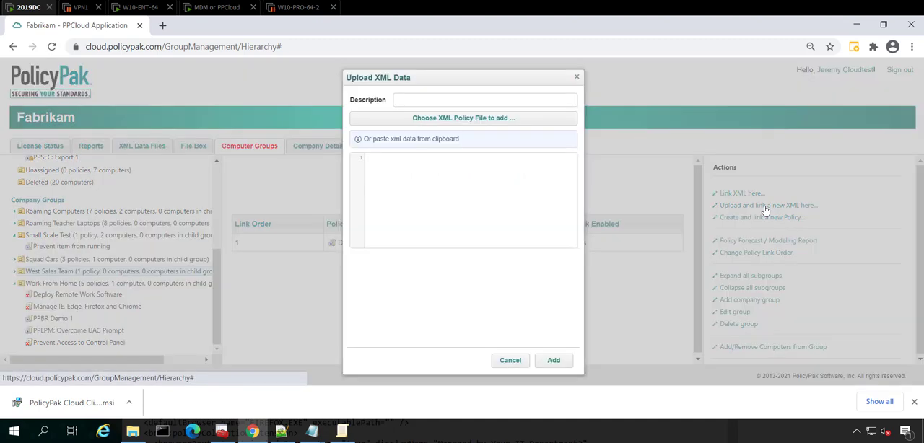
left_click(445, 185)
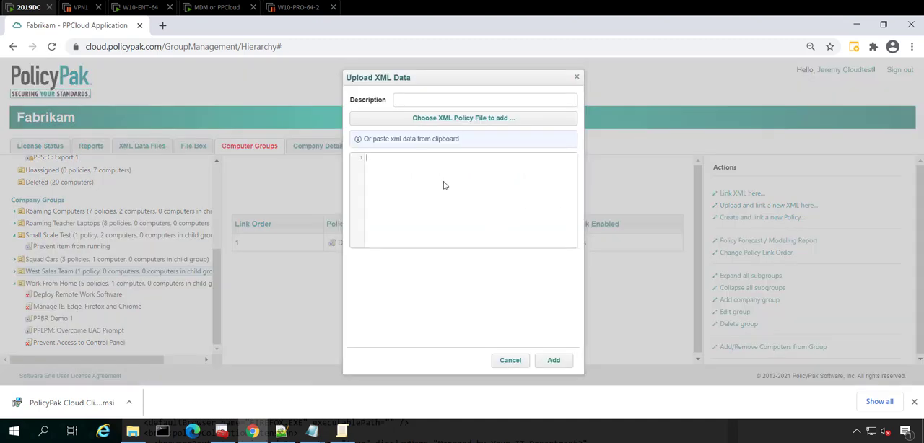
key("ctrl+v")
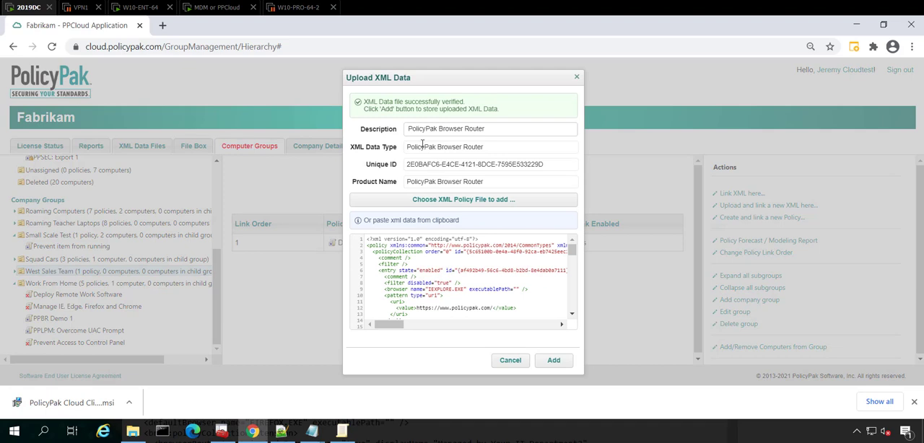
Set the XML description to PPBR from OnPrem, add the data and close the upload dialog.
left_click_drag(503, 130, 403, 133)
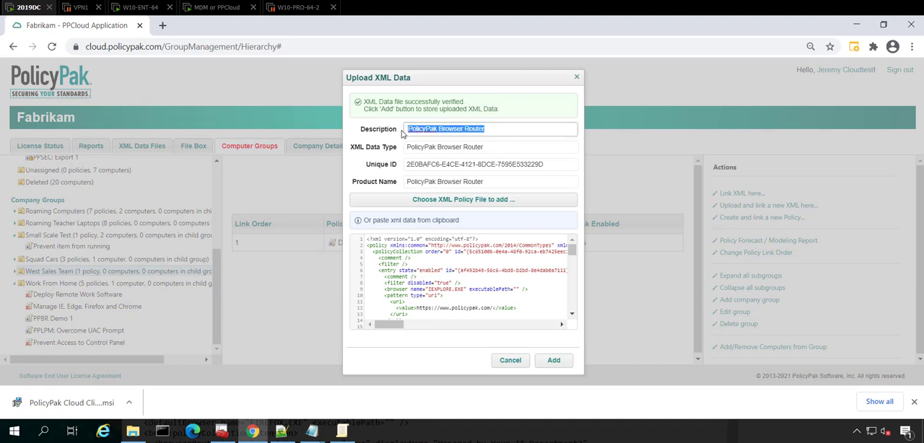
type("PPBR from OnPrem")
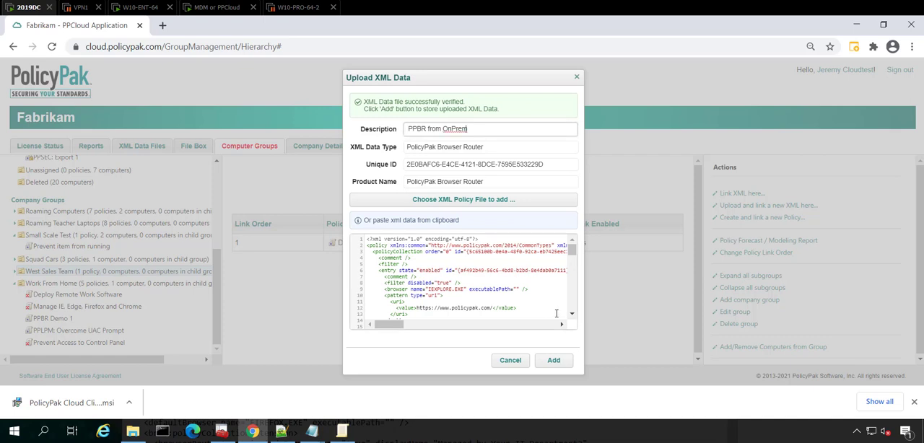
left_click(553, 360)
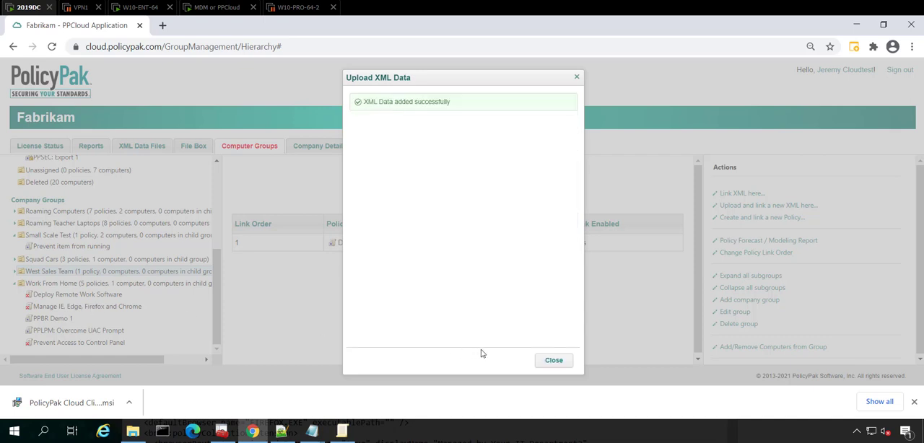
left_click(553, 361)
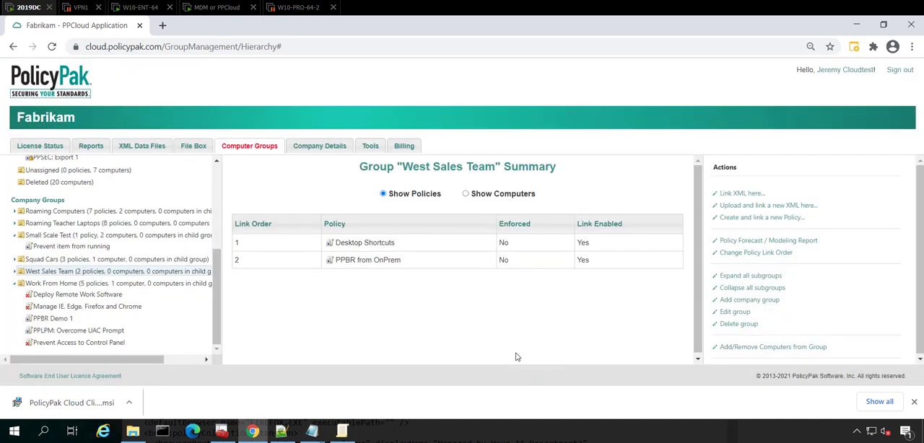
Review the settings report of PPBR from OnPrem under West Sales Team, then open that policy for editing.
left_click(166, 277)
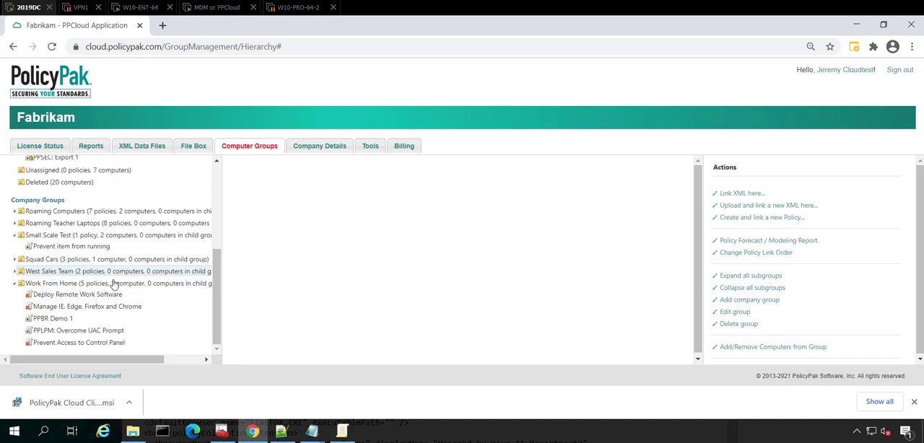
left_click(15, 271)
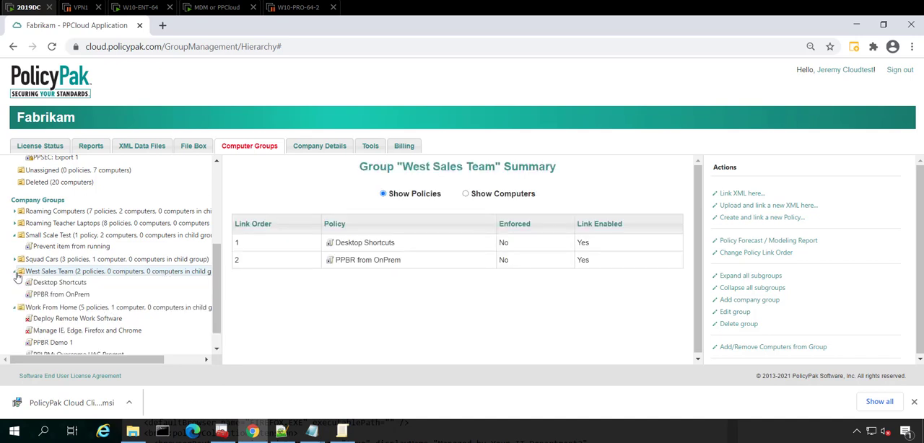
left_click(52, 296)
left_click(548, 197)
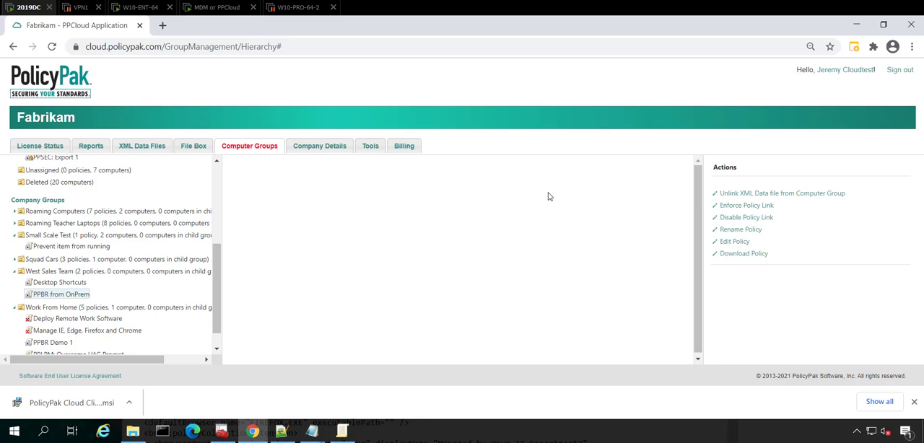
scroll(531, 260, "down", 2)
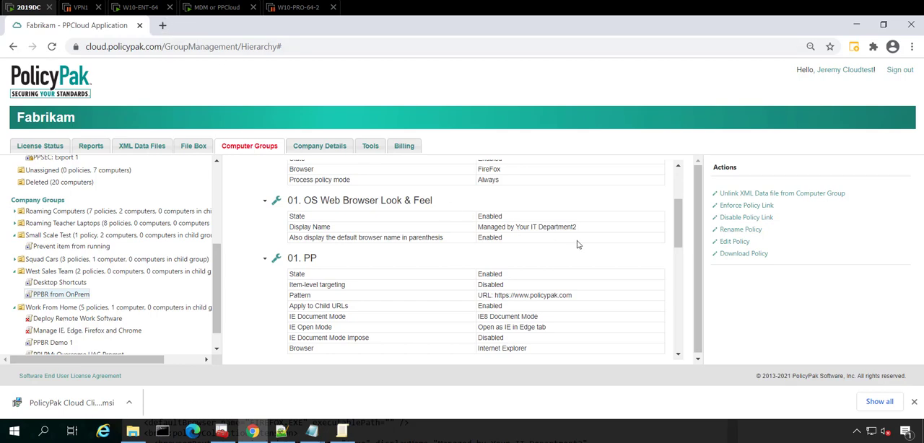
left_click_drag(675, 226, 677, 205)
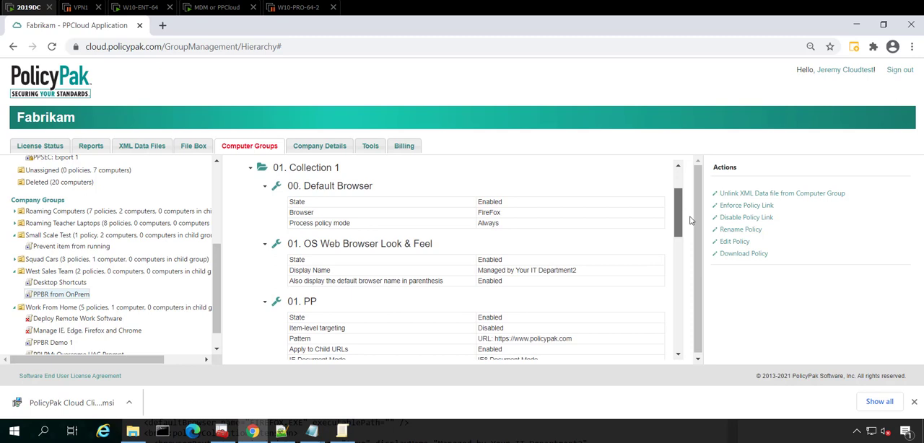
left_click(735, 242)
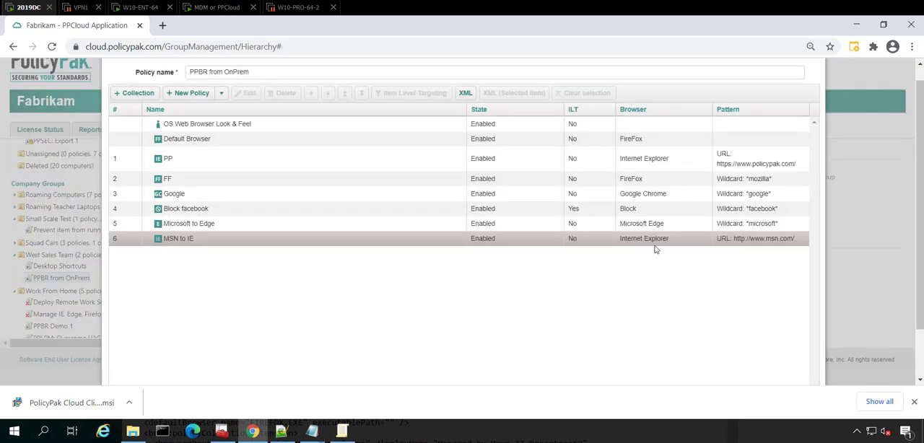